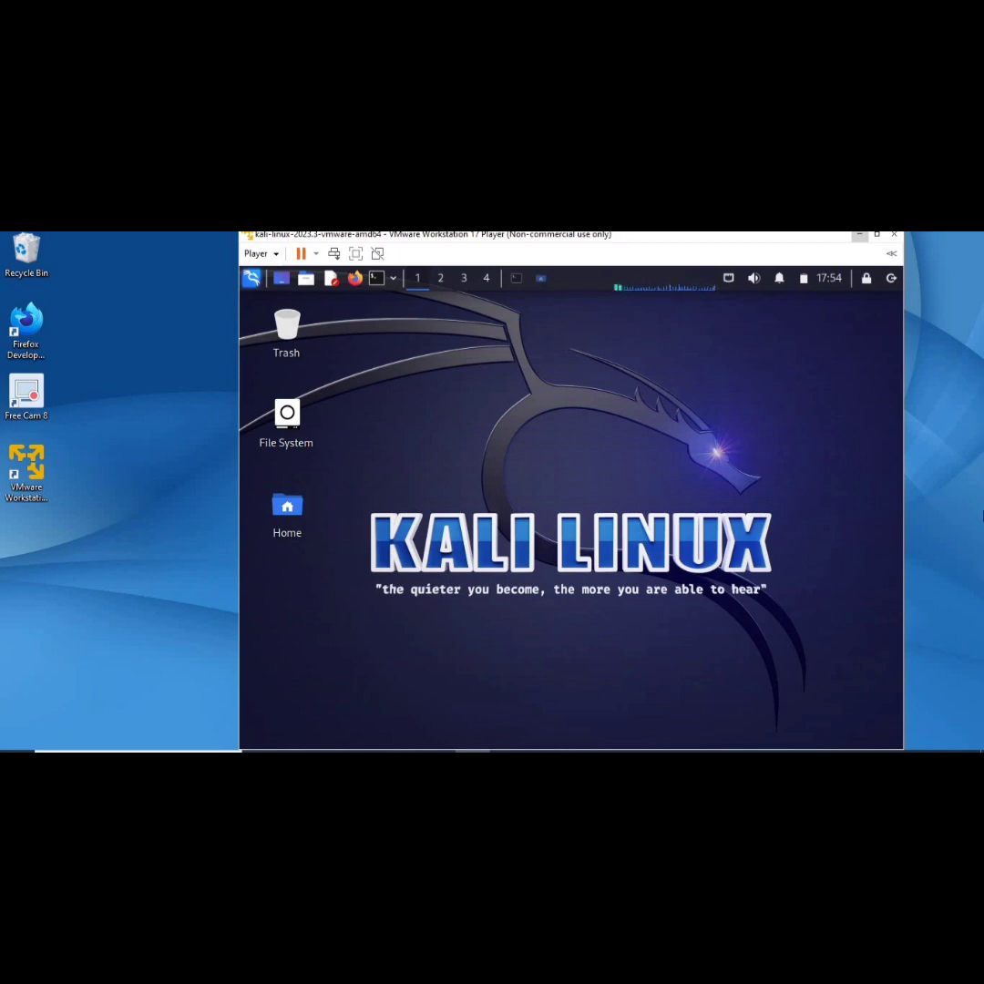
# Show the Documents folder in the Kali file manager
pyautogui.click(540, 282)
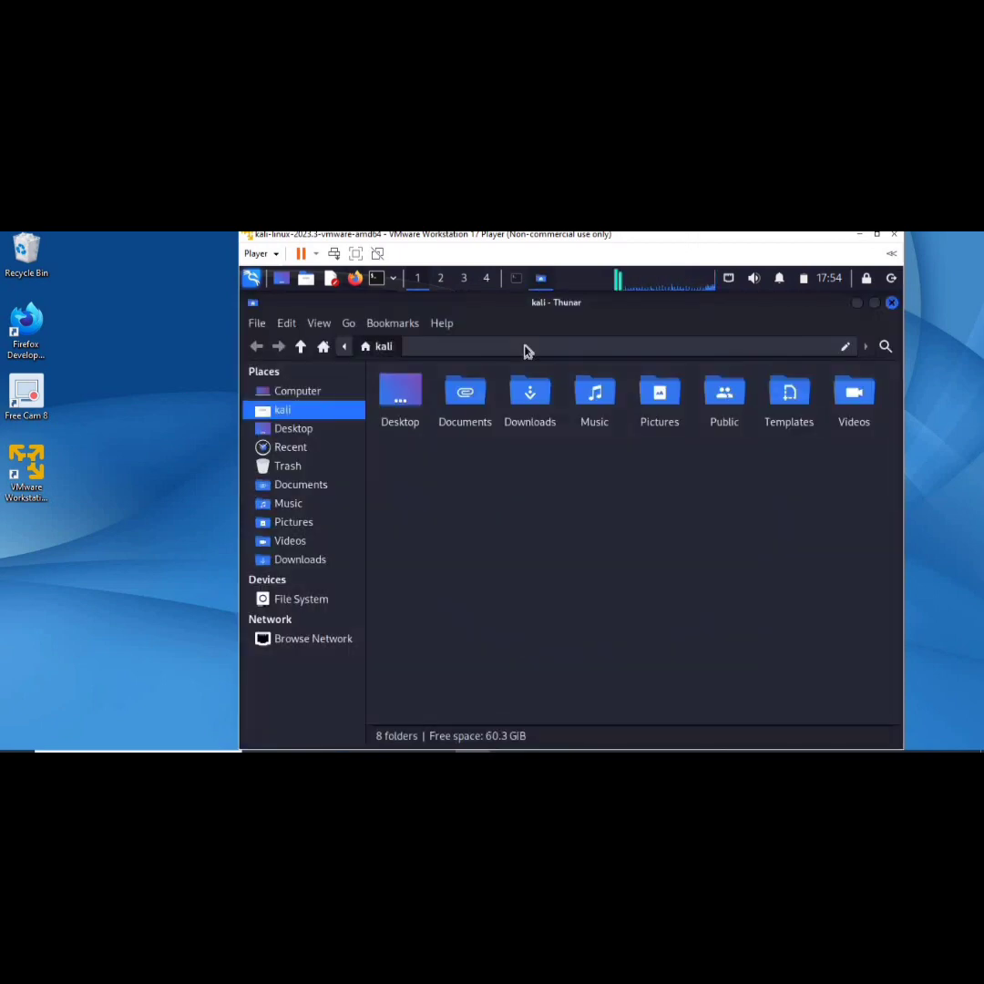
pyautogui.click(321, 489)
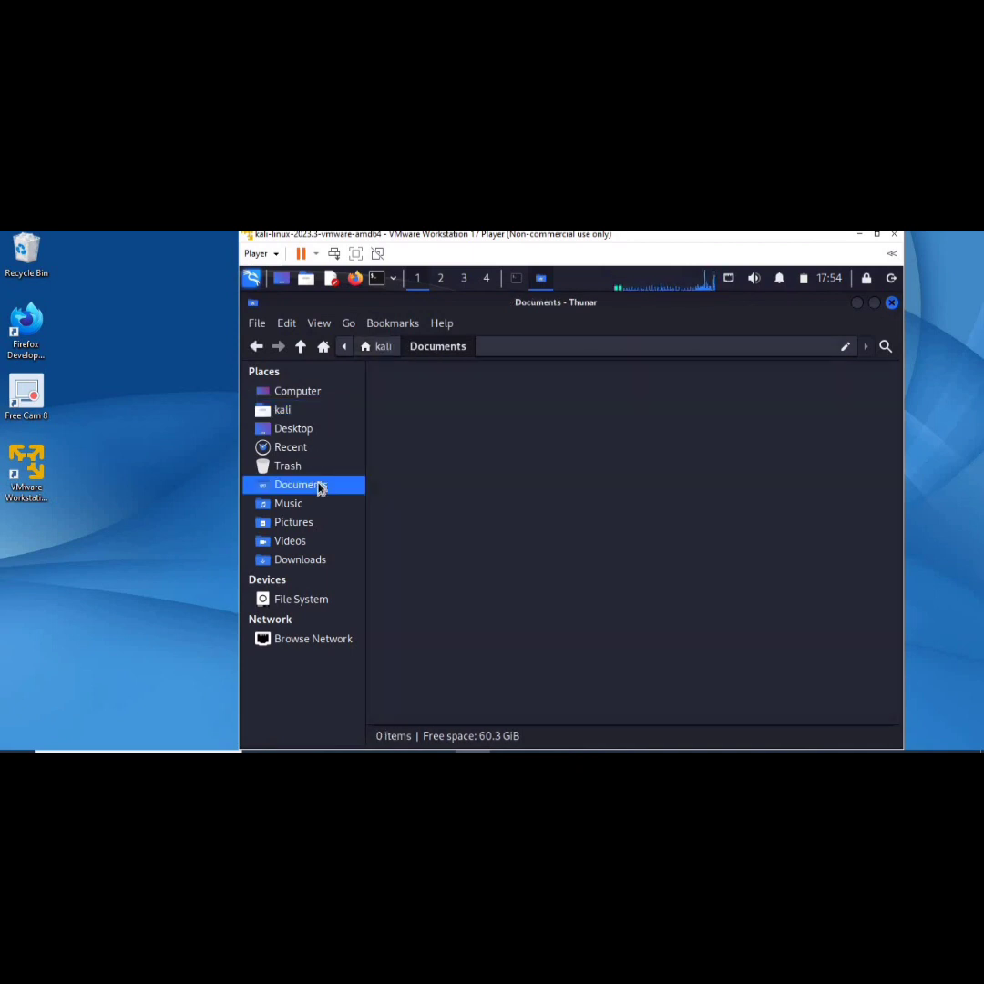
# List the Desktop and home directory contents in the Kali terminal with ls and cd, and put away the open windows
pyautogui.click(516, 277)
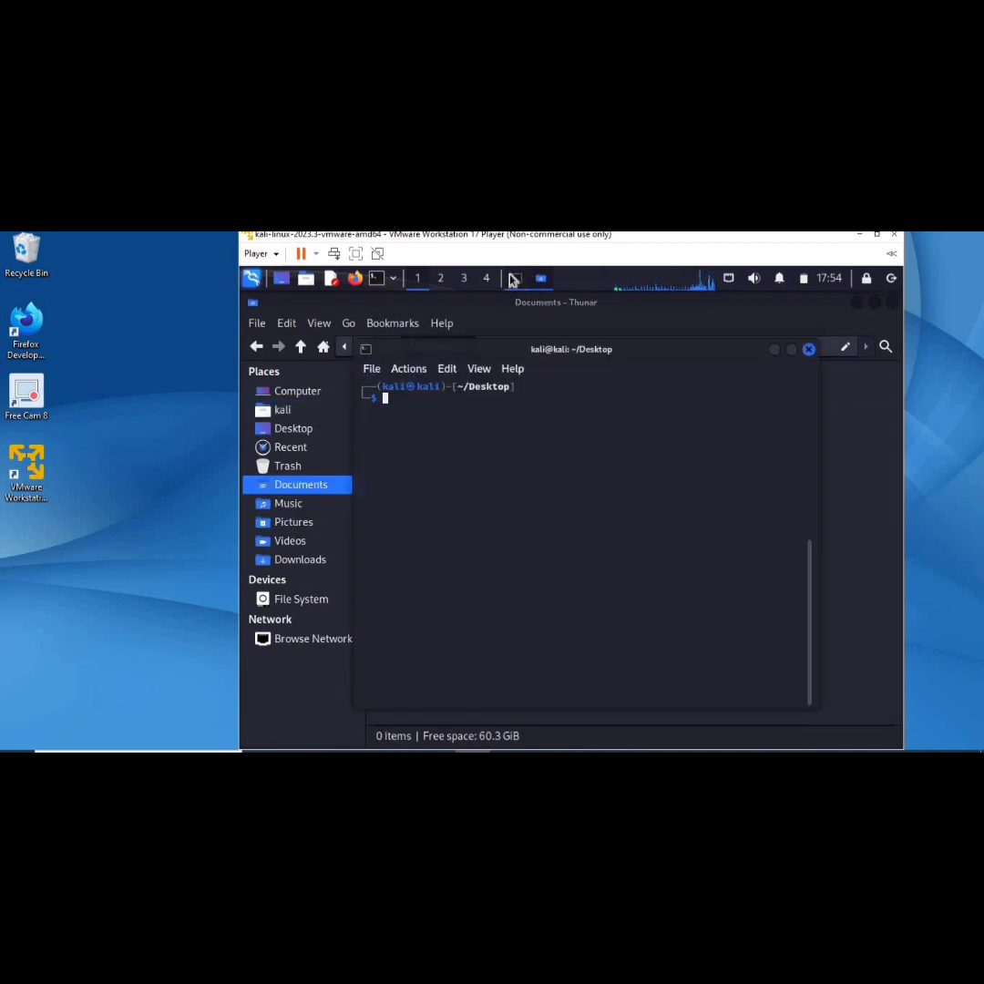
pyautogui.write('ls')
pyautogui.press('Return')
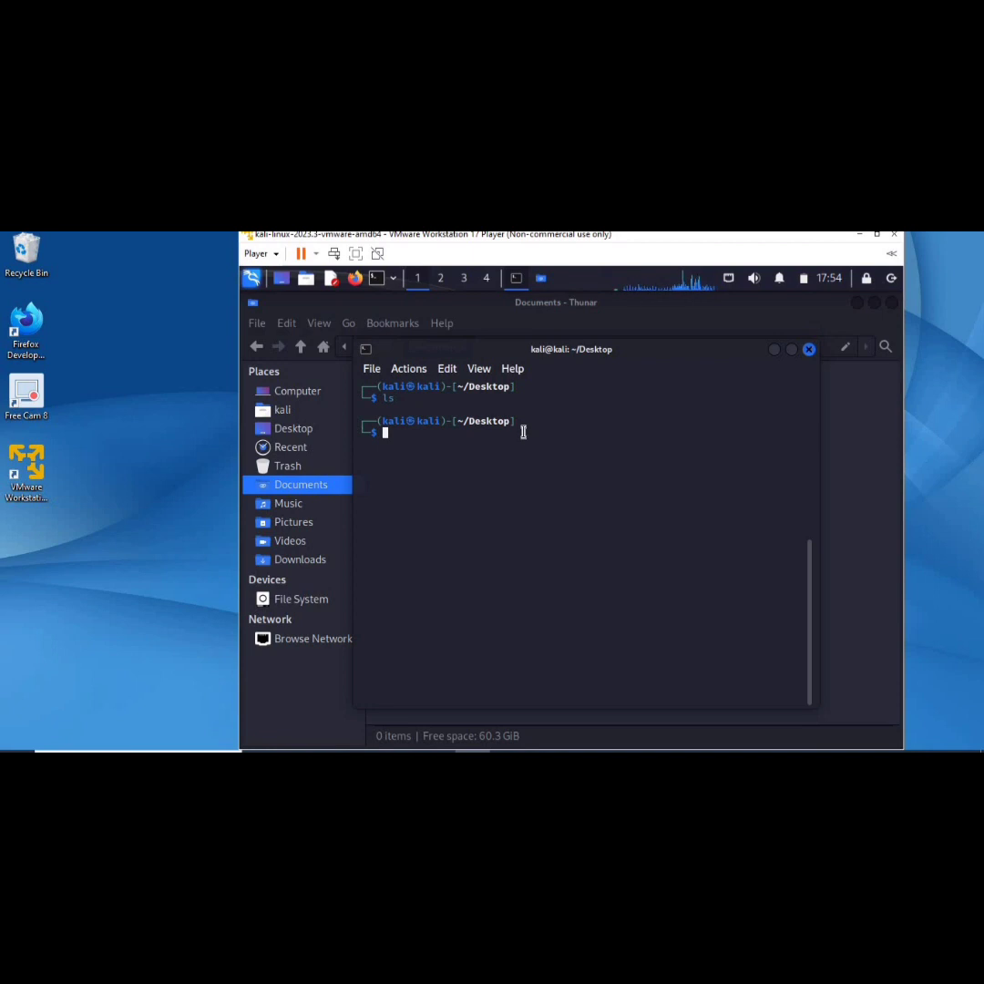
pyautogui.write('cd')
pyautogui.press('Return')
pyautogui.write('ls')
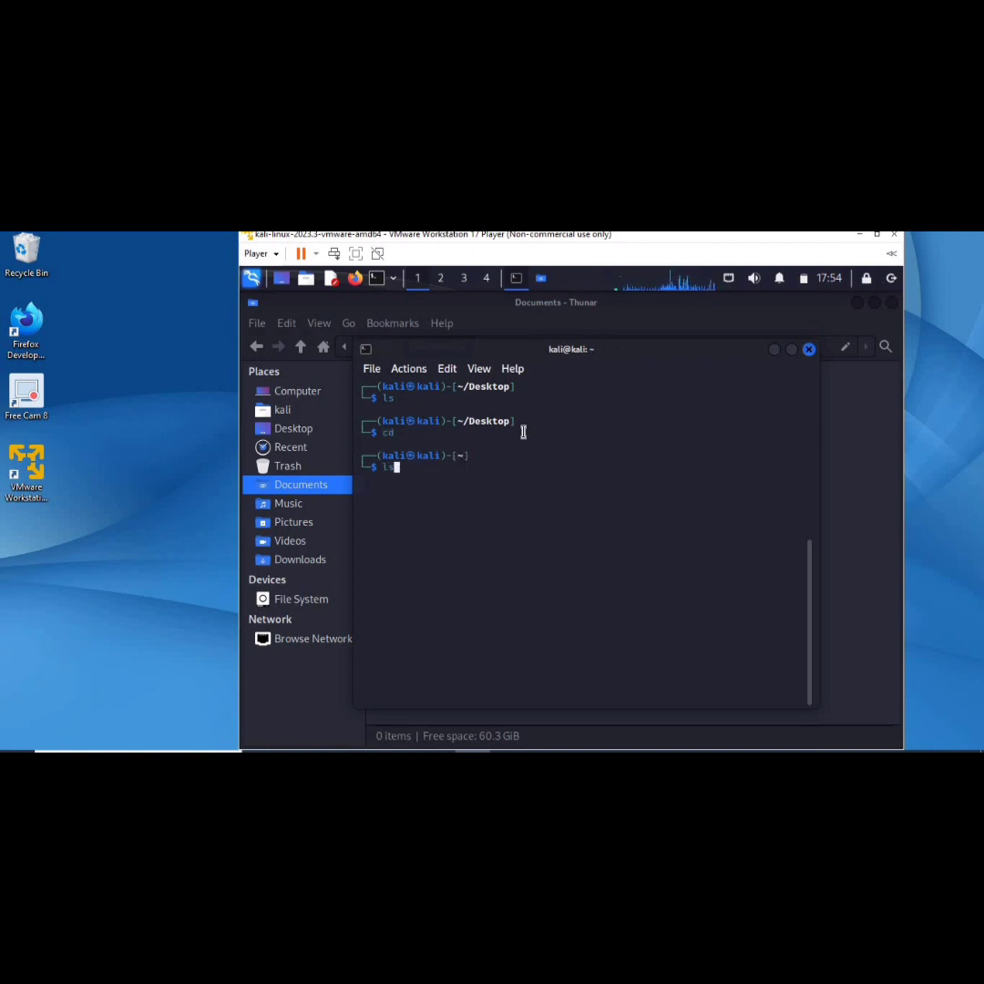
pyautogui.press('Return')
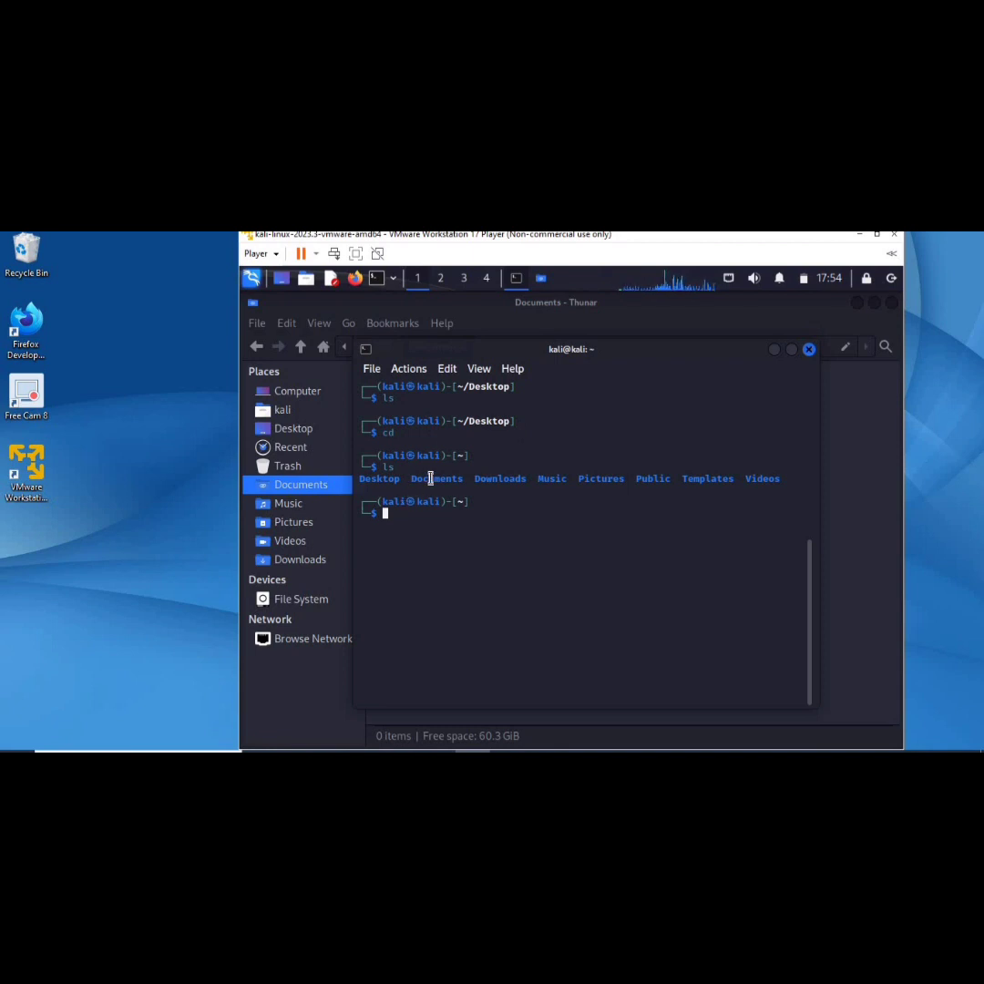
pyautogui.click(810, 350)
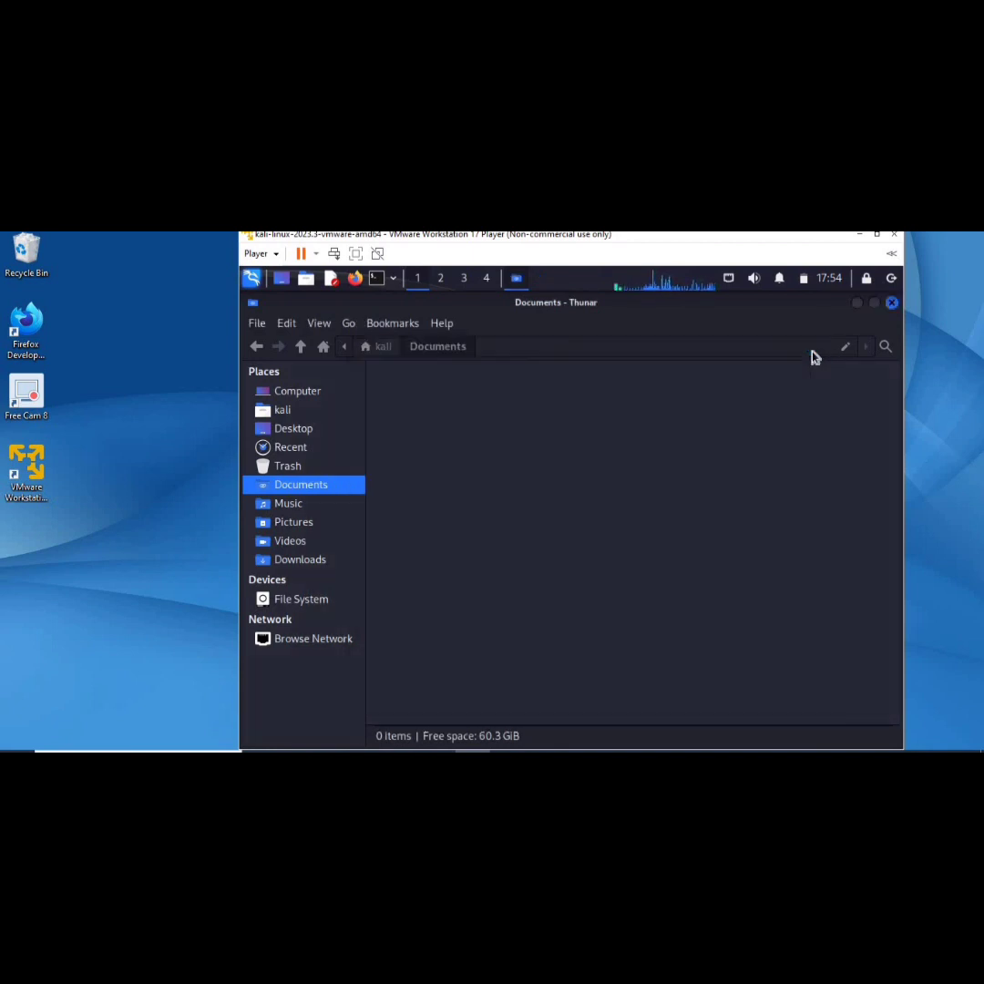
pyautogui.click(858, 304)
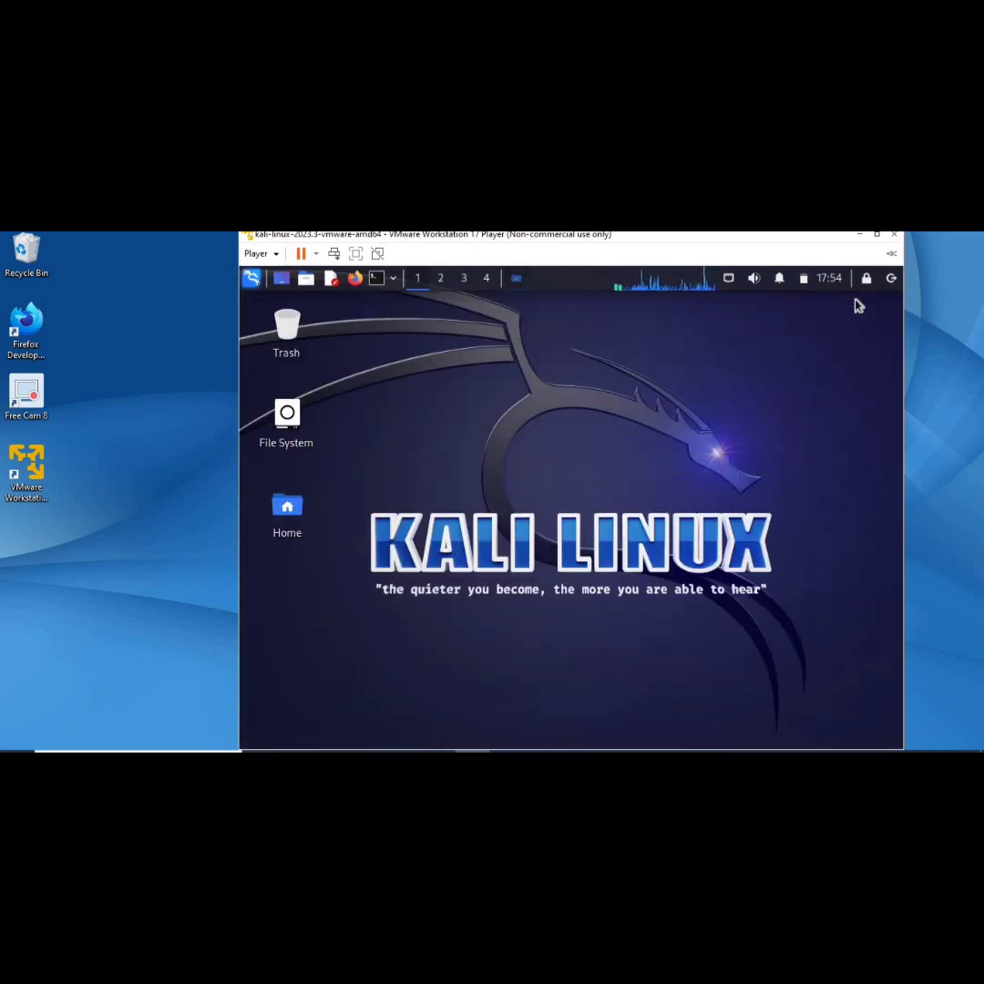
# Minimize and restore the Kali virtual machine window, and try its full-screen mode
pyautogui.click(859, 235)
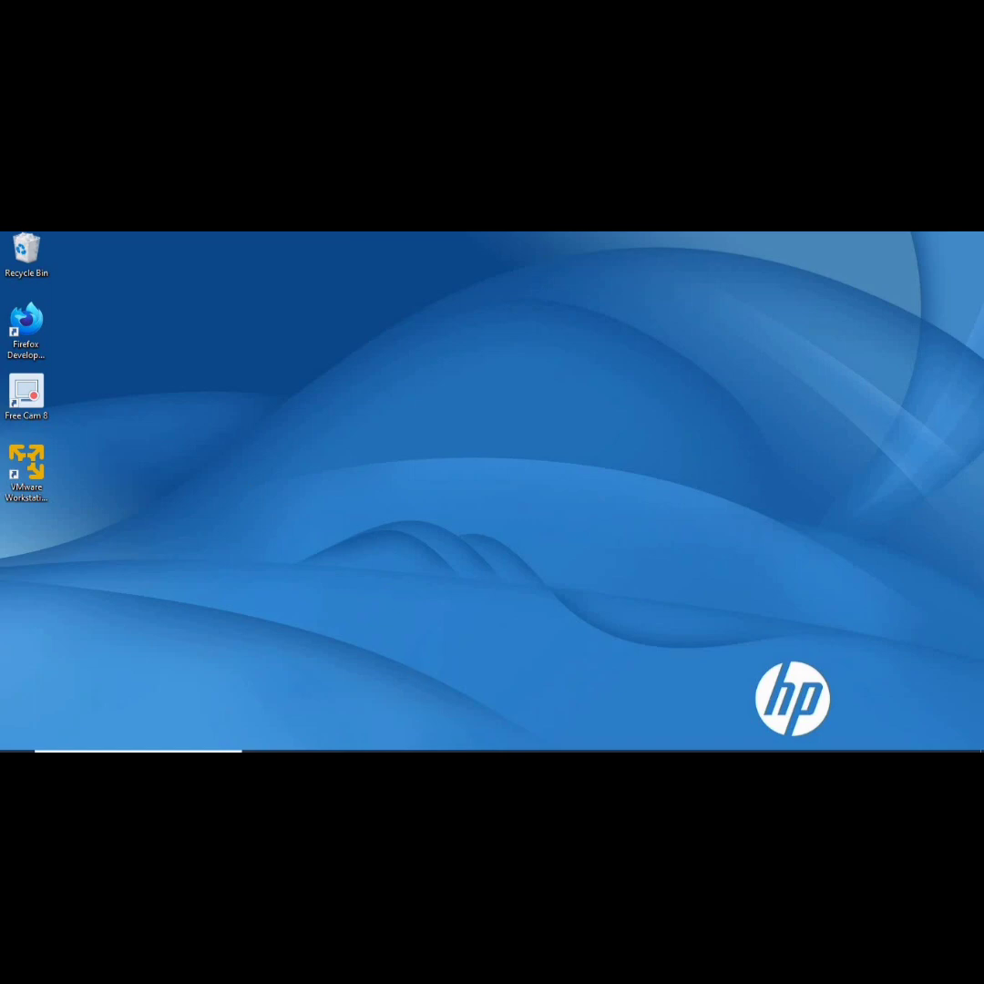
pyautogui.click(472, 752)
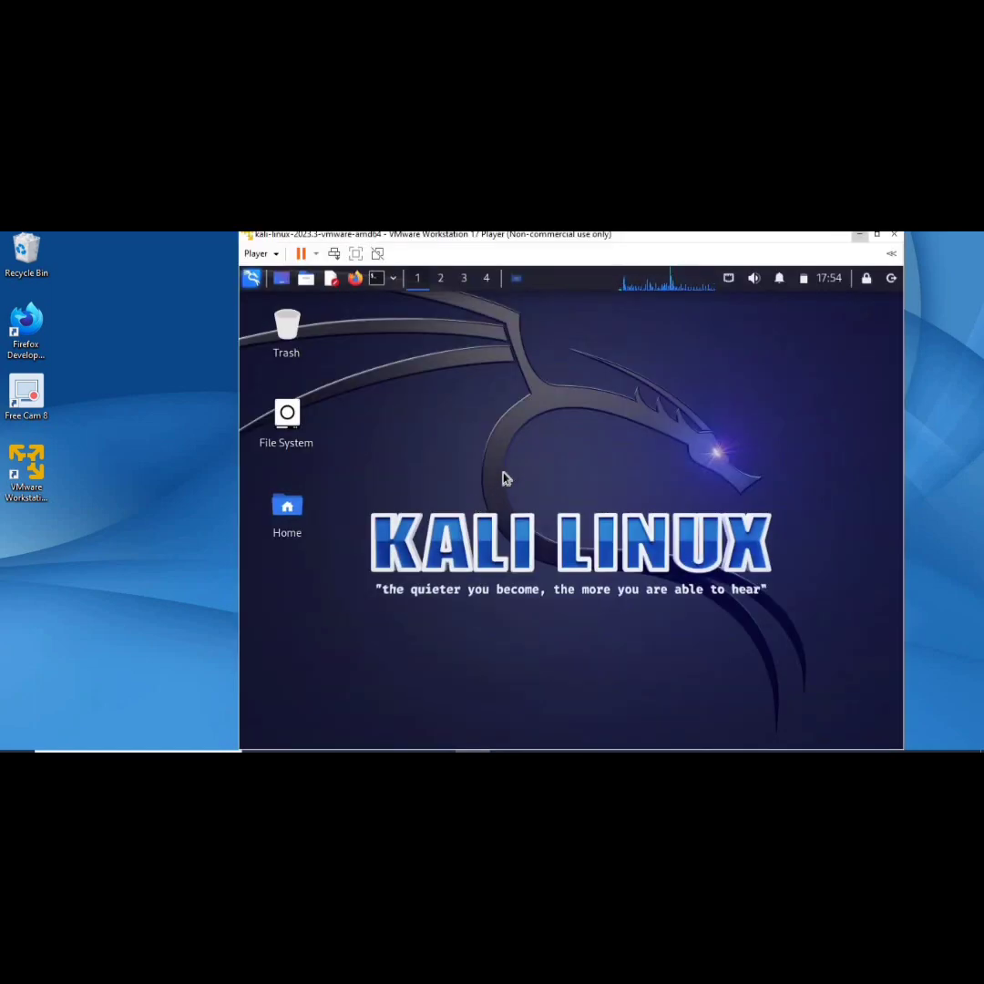
pyautogui.click(356, 252)
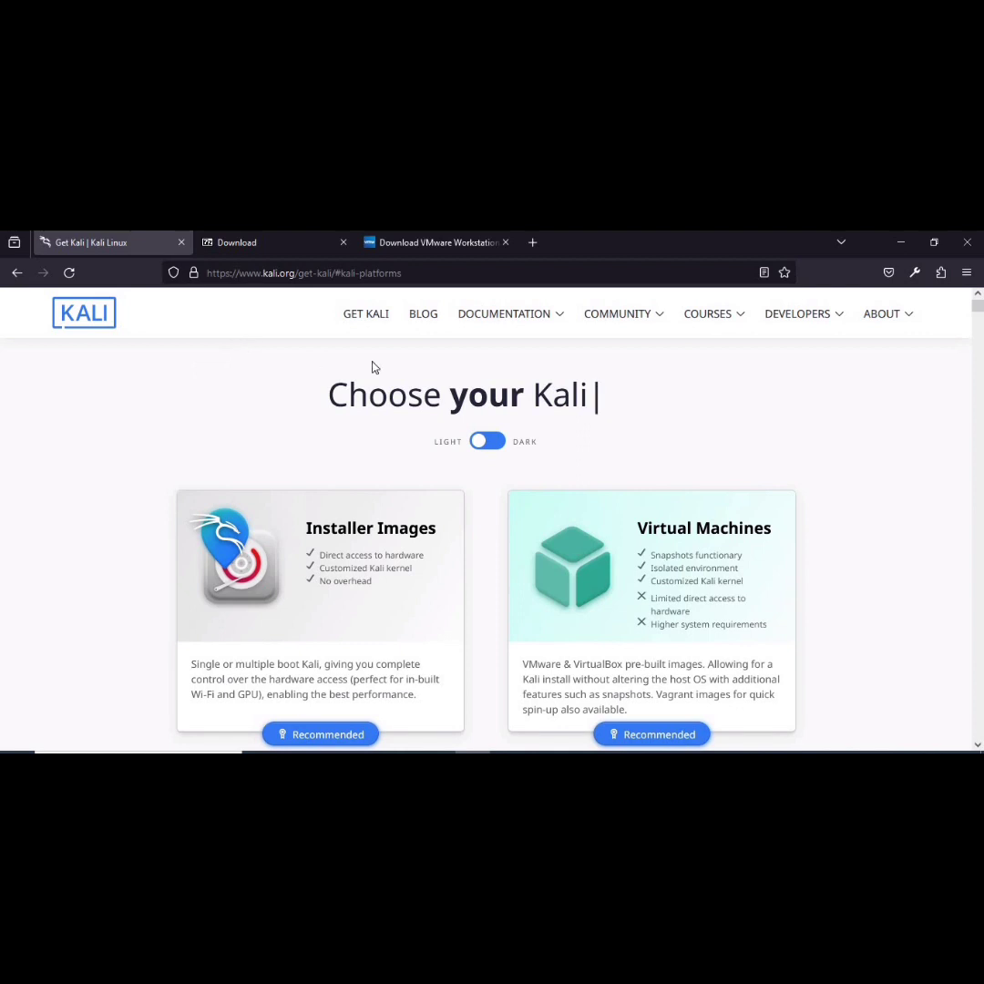
# Compare the 64-bit and 32-bit pre-built Kali virtual machines, and start downloading the 64-bit VMware image
pyautogui.scroll(-3, 478, 410)
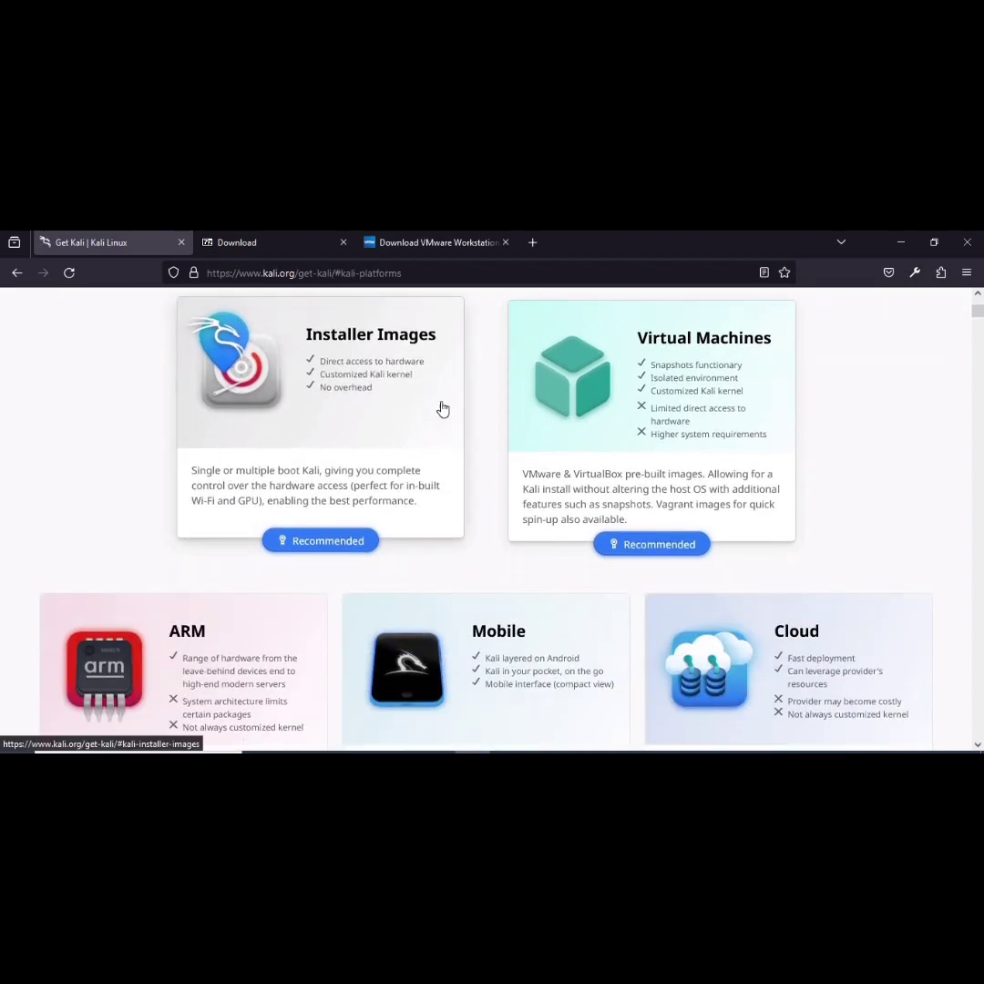
pyautogui.click(675, 544)
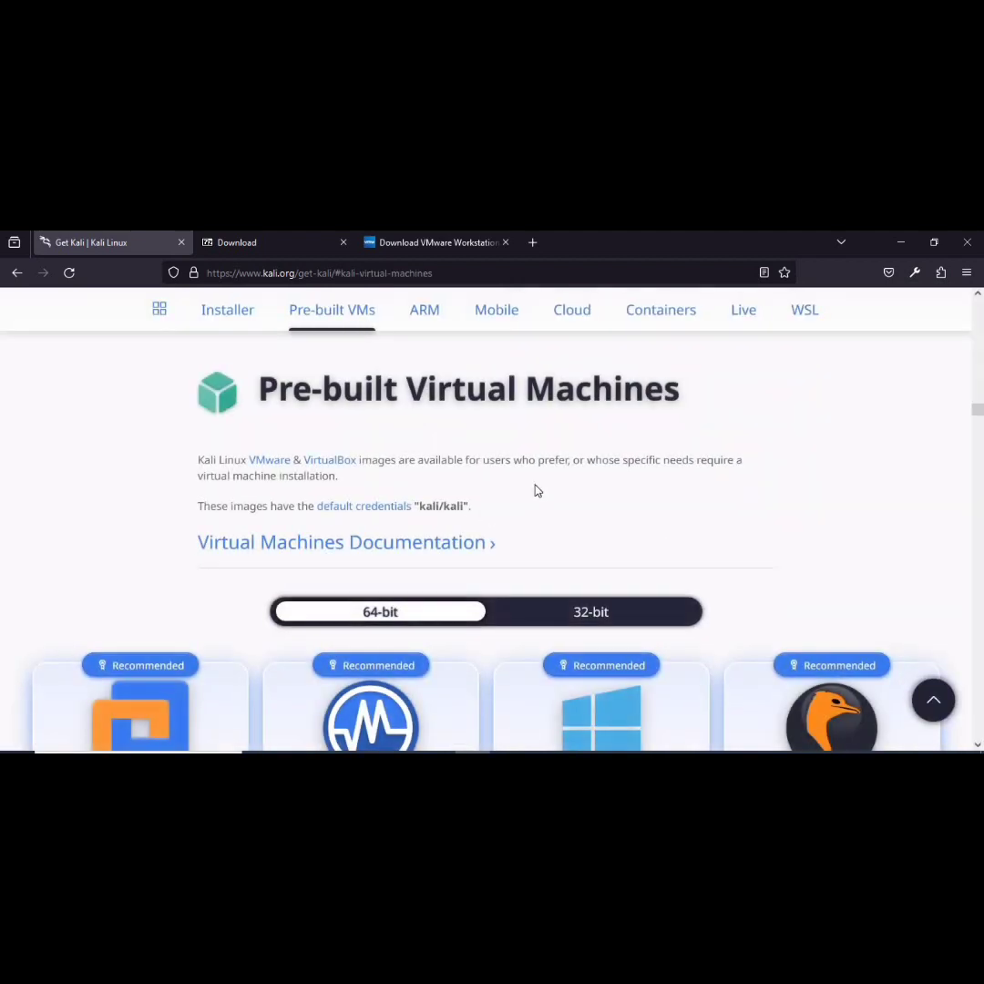
pyautogui.scroll(-2, 535, 491)
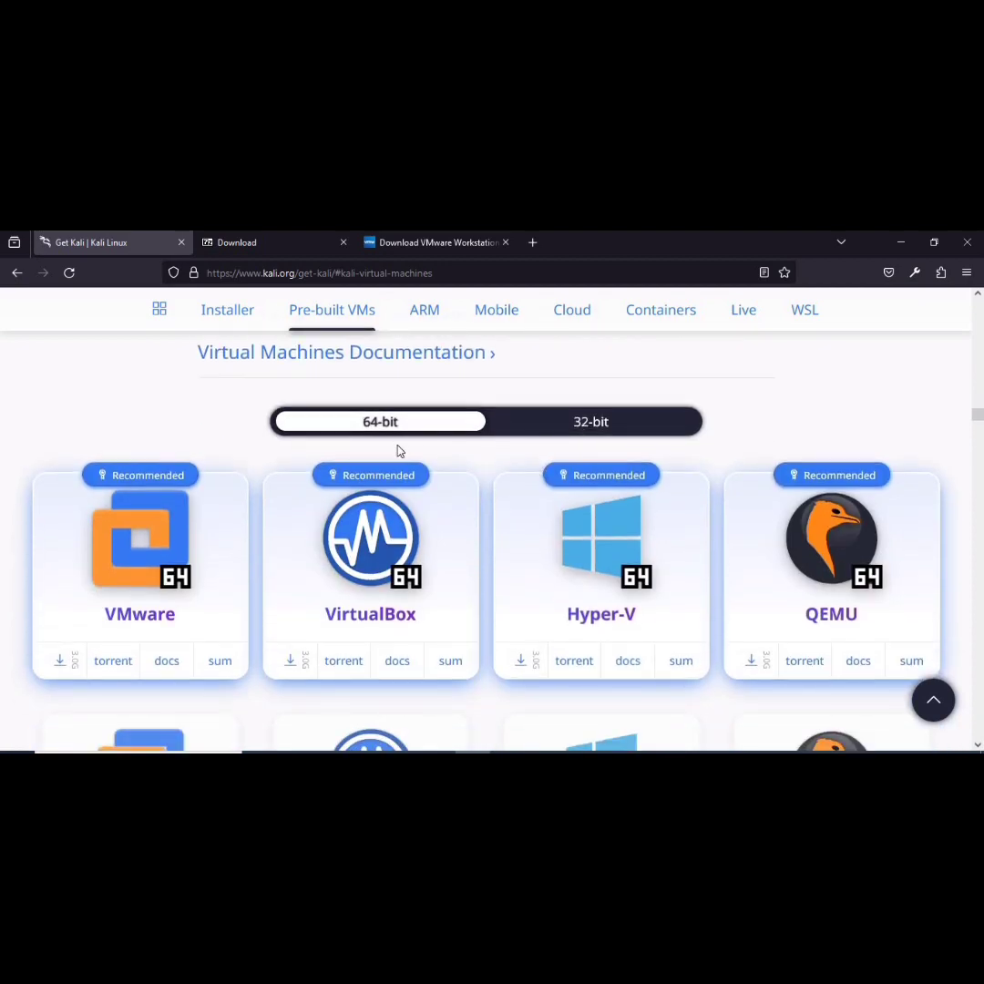
pyautogui.click(594, 421)
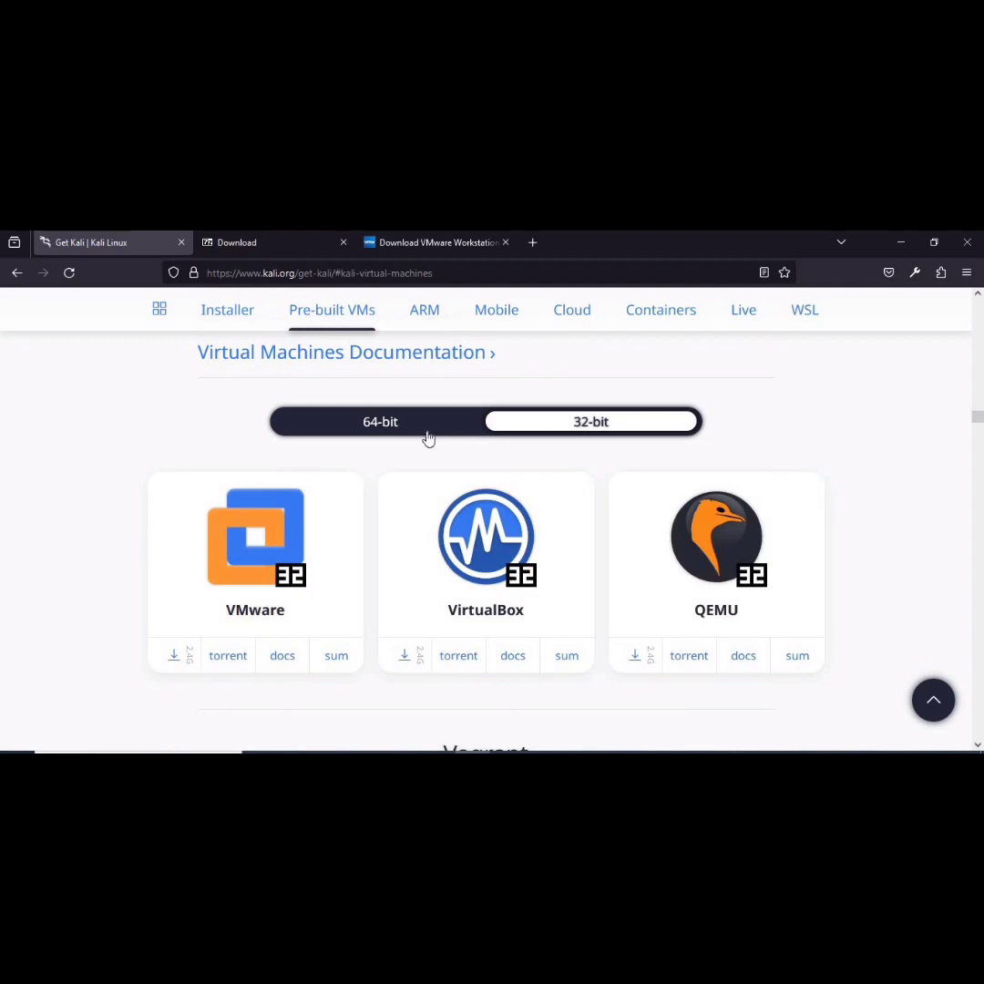
pyautogui.click(426, 428)
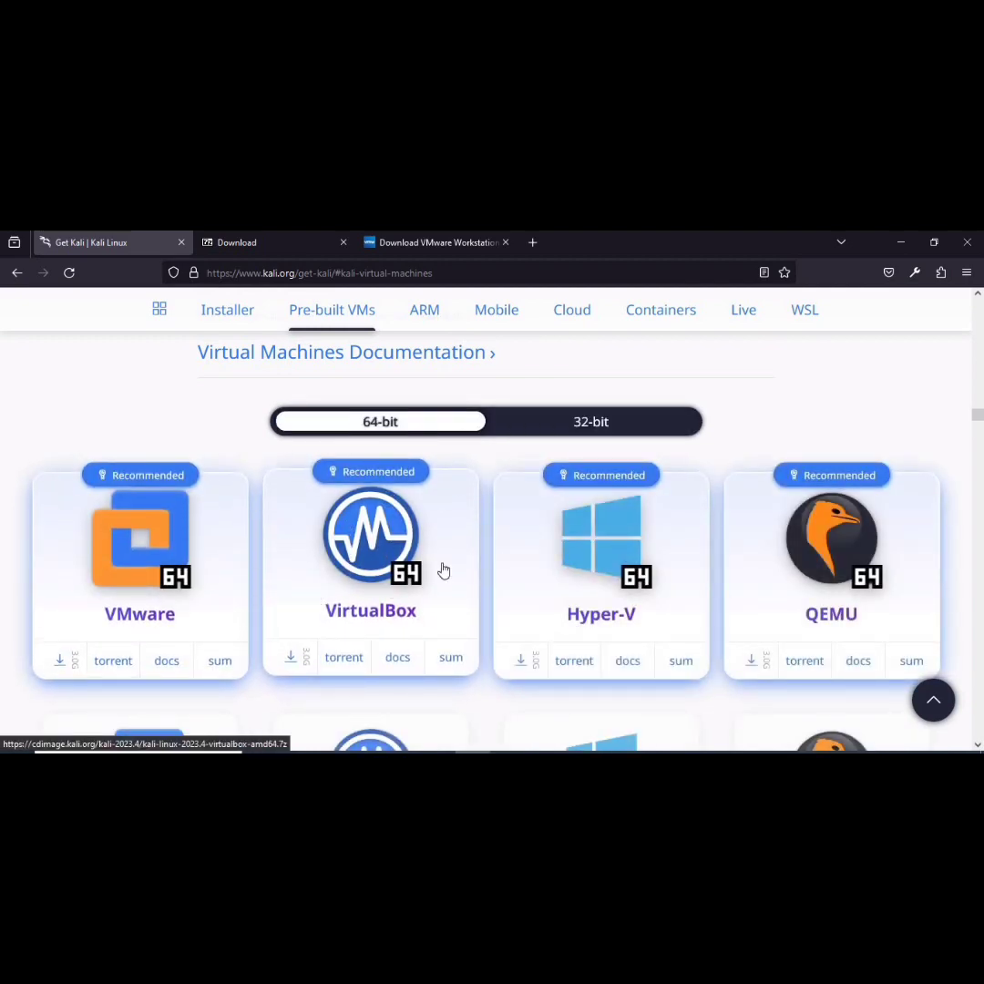
pyautogui.click(60, 664)
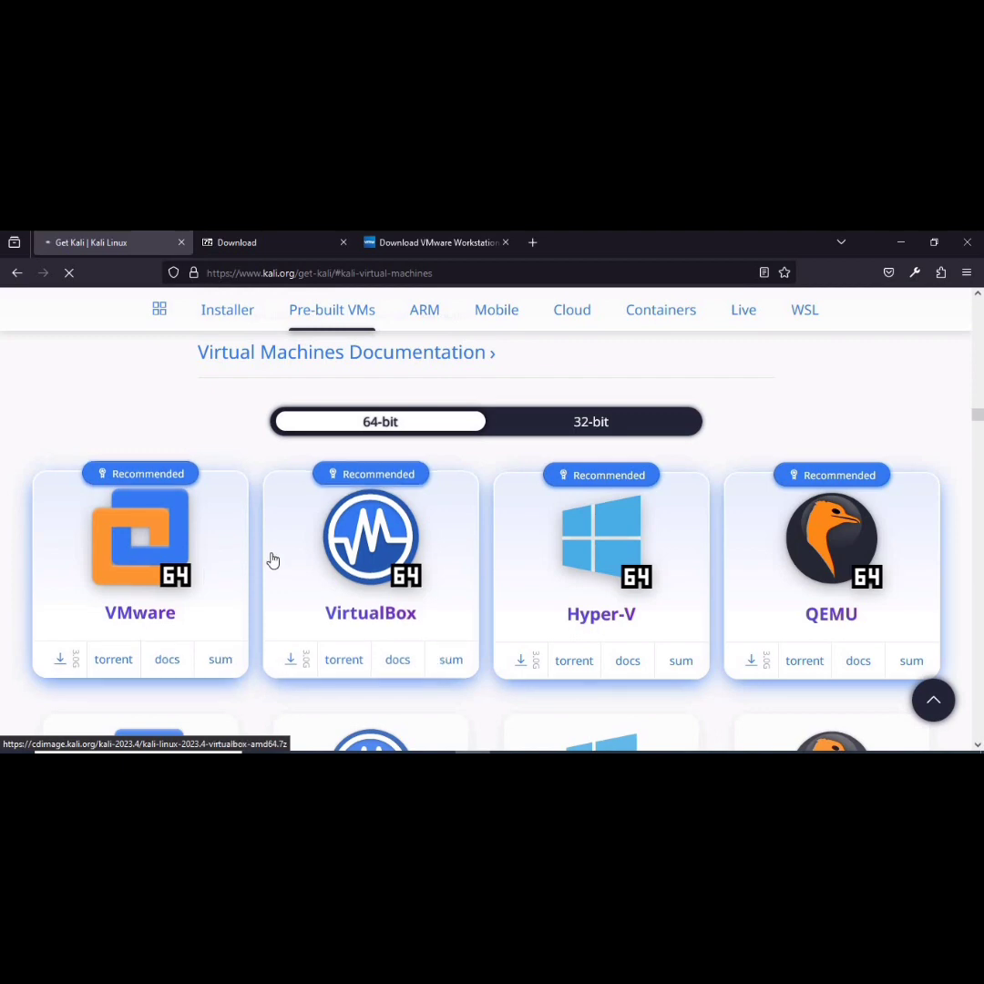
# Look over the 64-bit Kali Installer Images section and check the Downloads folder for the Kali VMware archive
pyautogui.scroll(10, 271, 555)
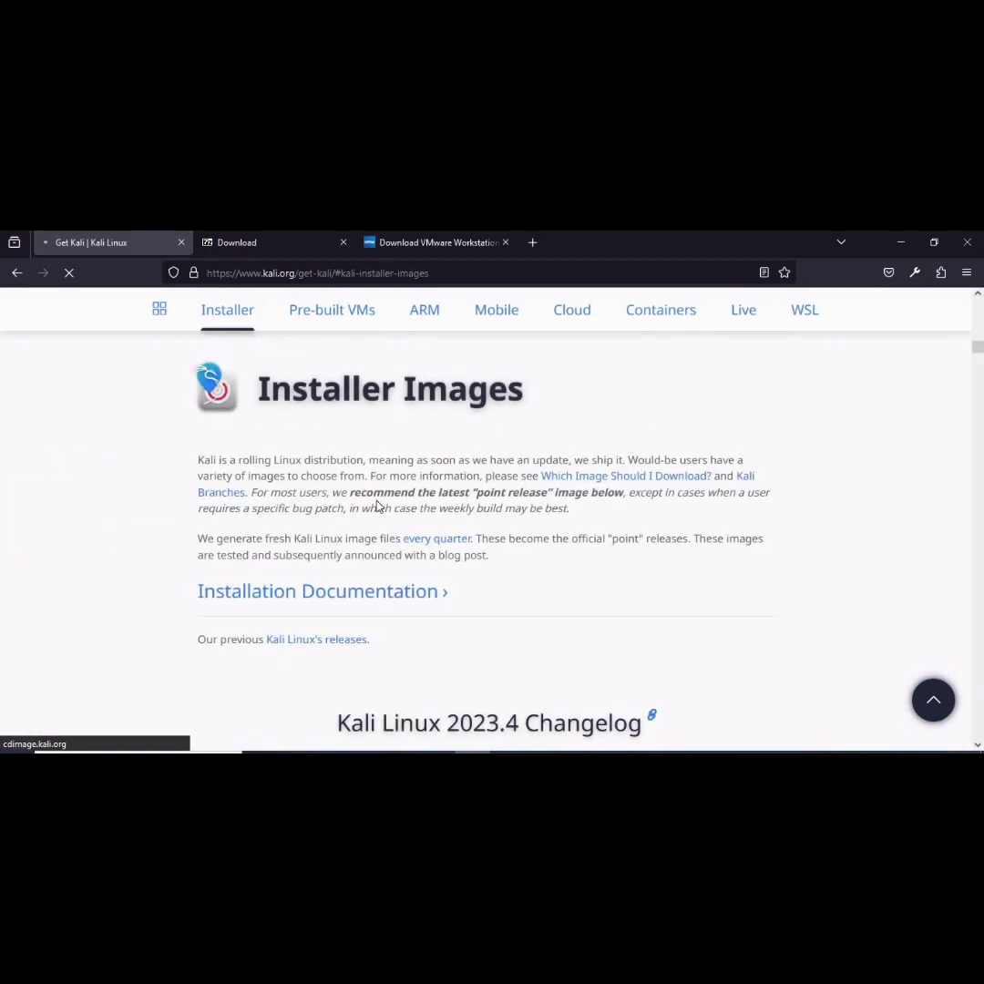
pyautogui.scroll(-2, 440, 529)
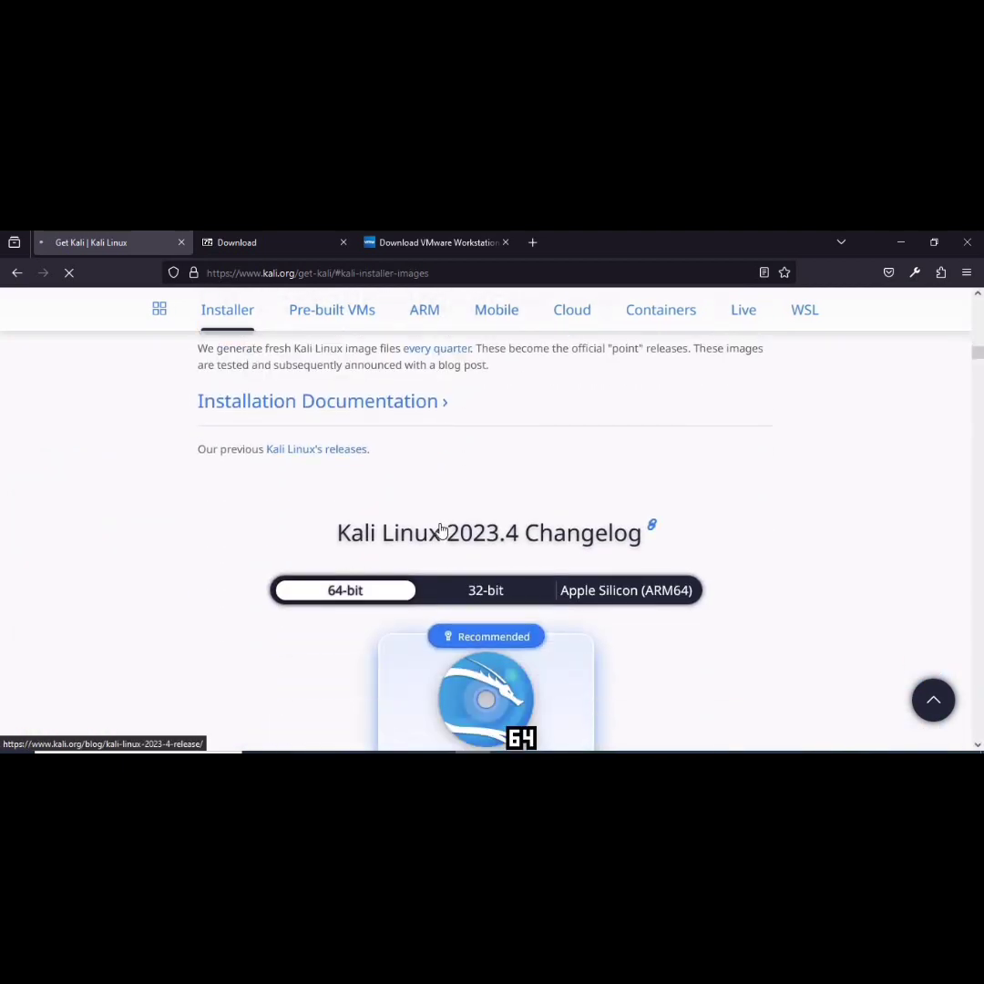
pyautogui.scroll(-2, 440, 528)
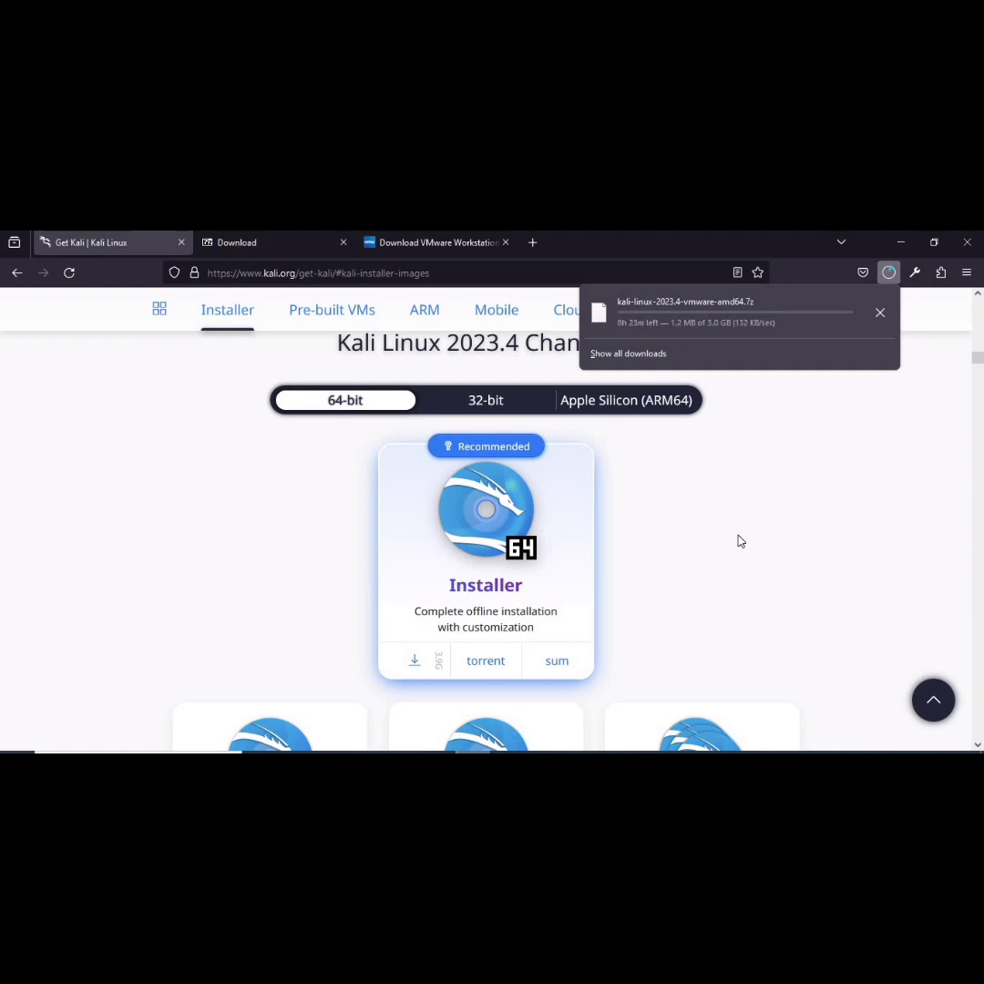
pyautogui.click(624, 523)
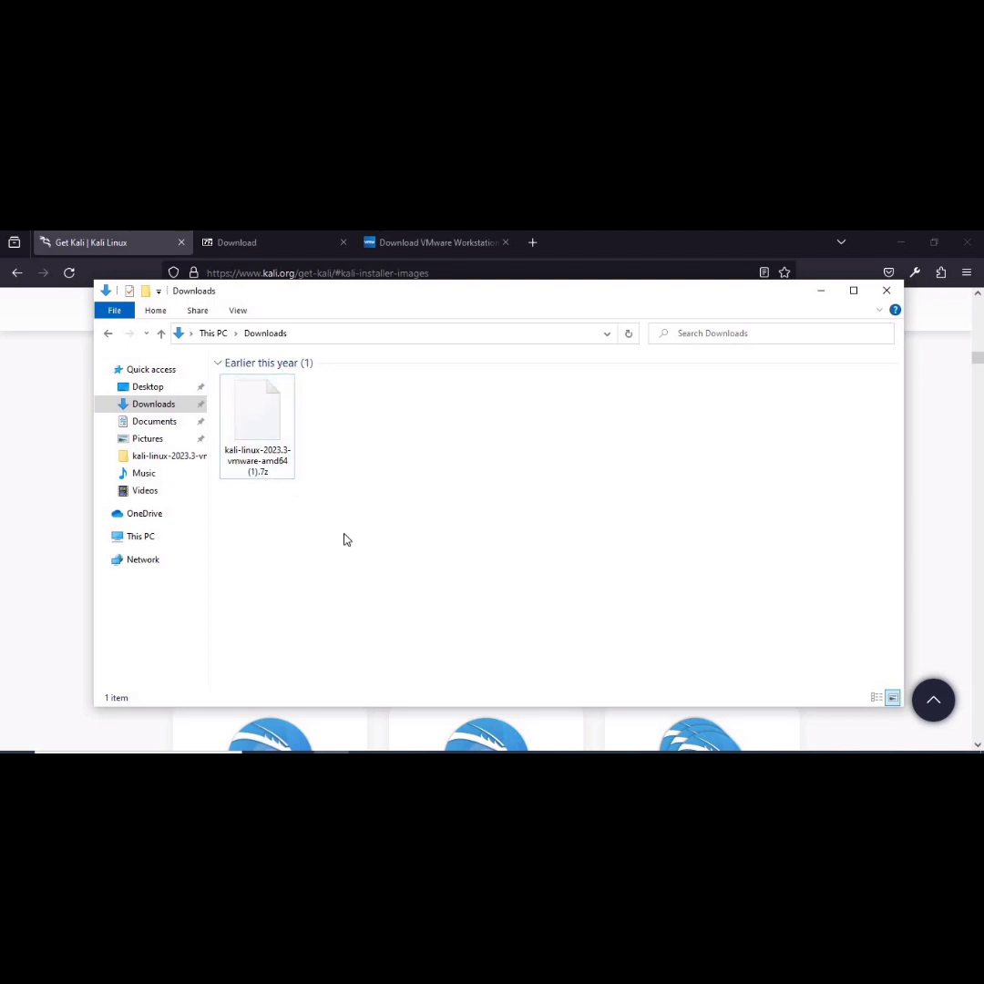
pyautogui.click(472, 763)
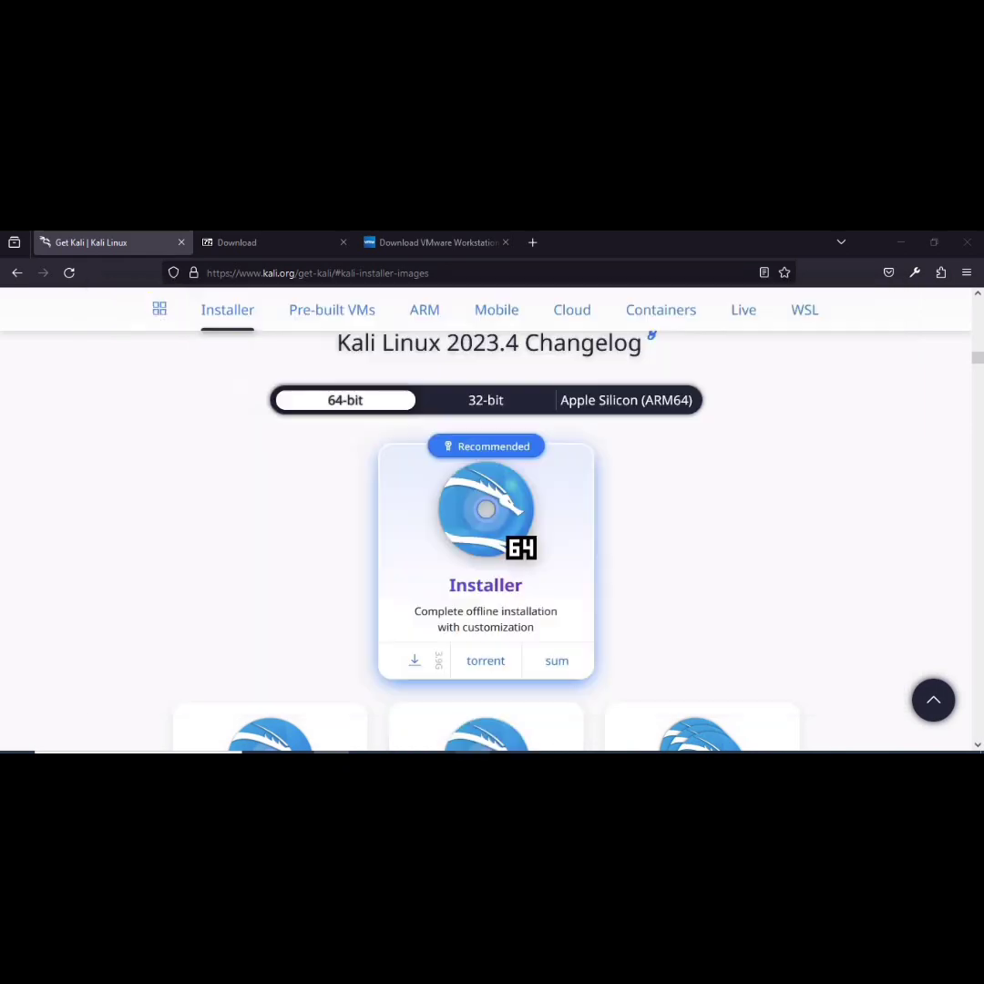
# Download the 7-Zip 23.01 .exe for 64-bit Windows x64 and install it in C:\Program Files\7-Zip\
pyautogui.click(254, 251)
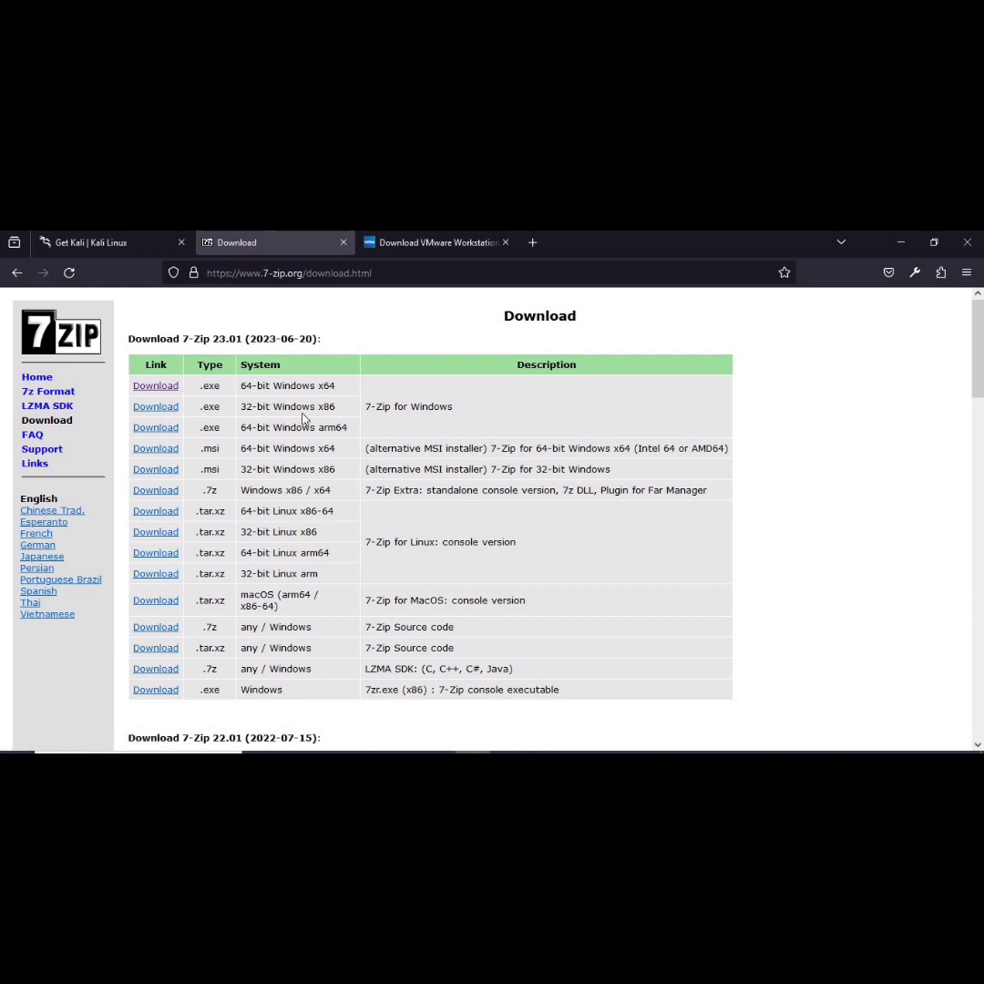
pyautogui.click(176, 394)
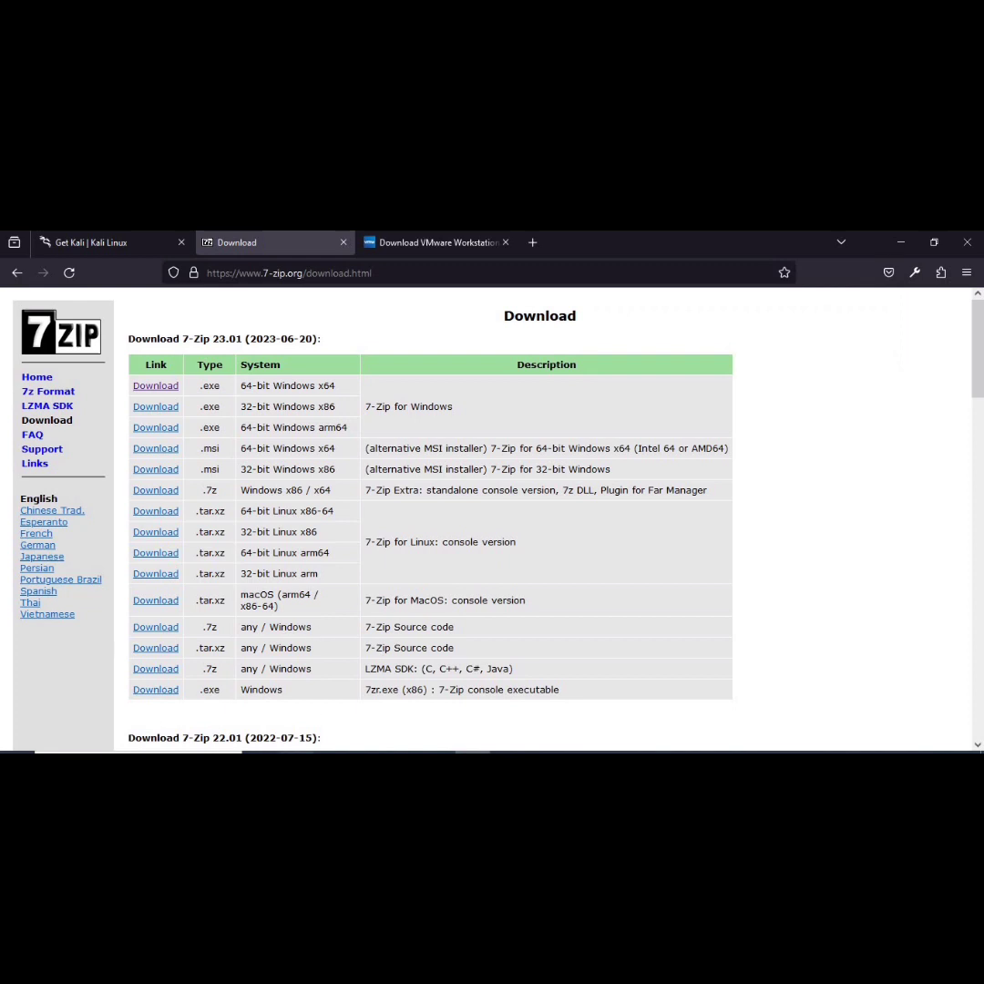
pyautogui.click(333, 752)
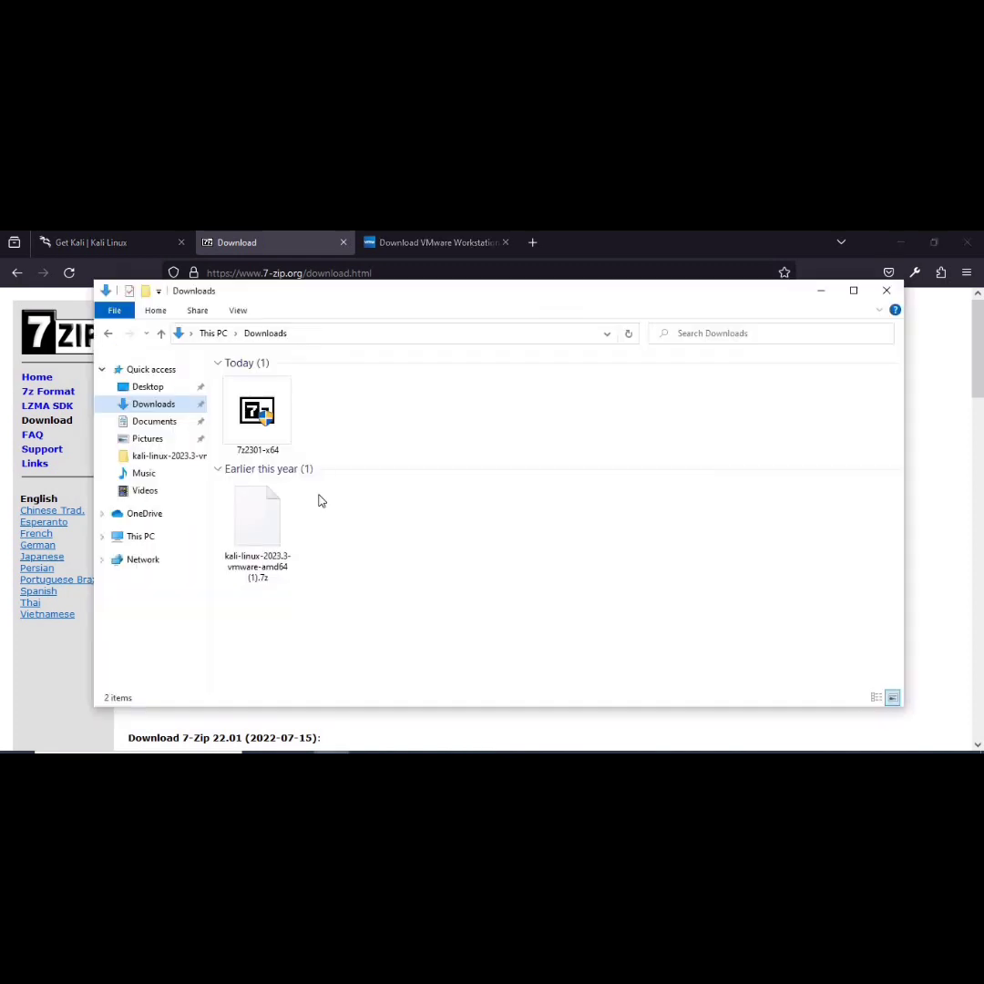
pyautogui.doubleClick(262, 419)
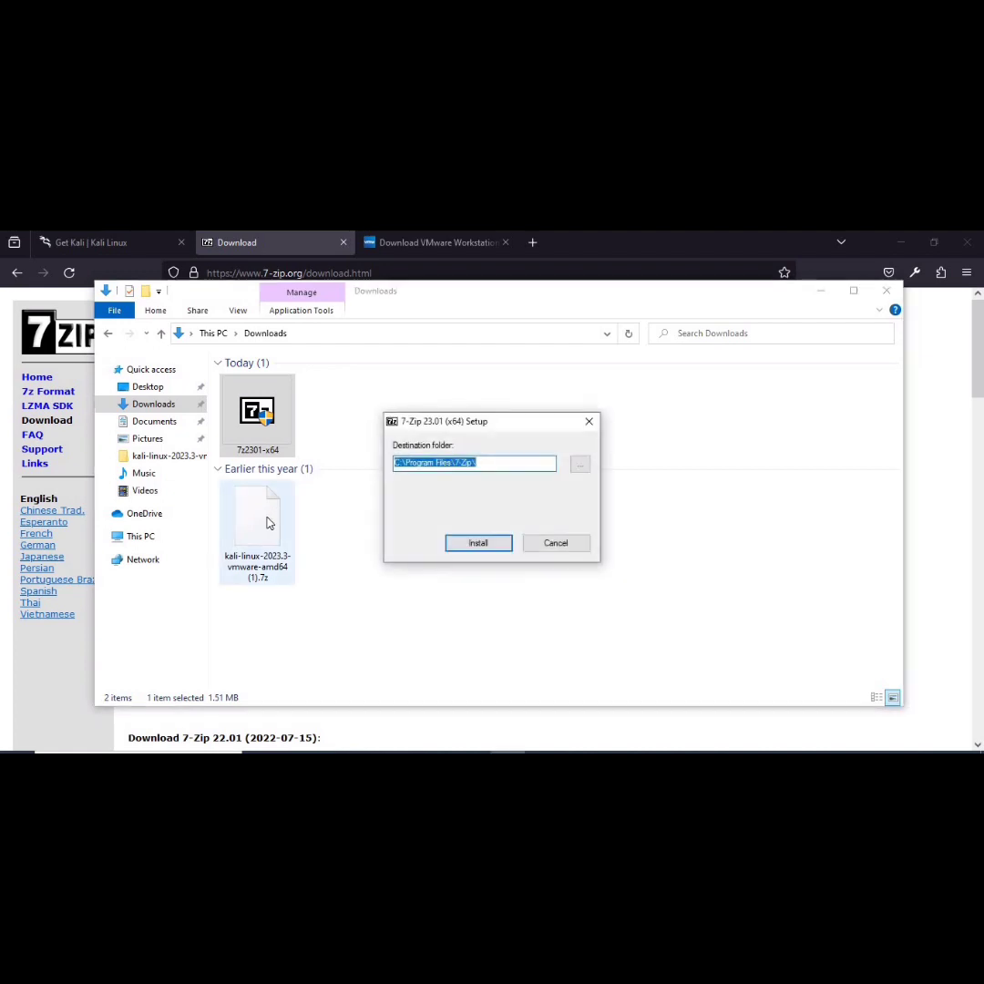
pyautogui.click(476, 543)
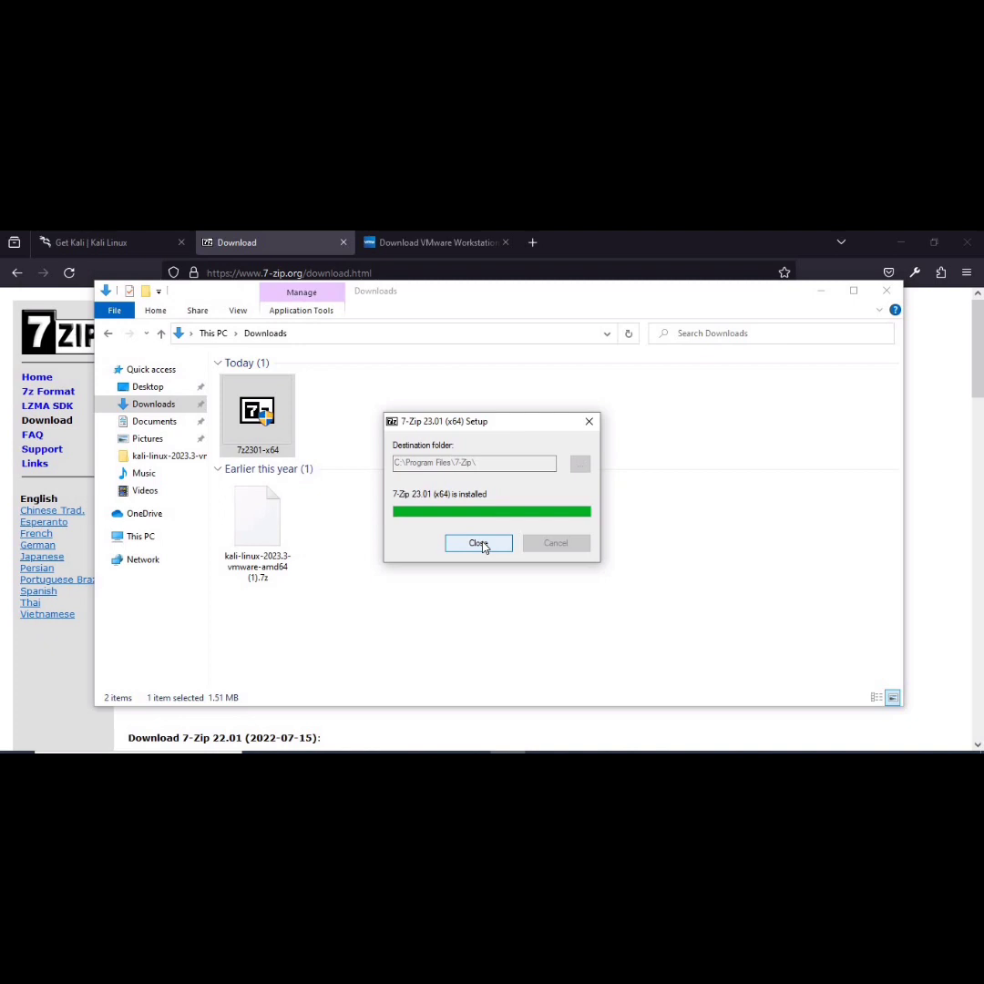
pyautogui.click(478, 544)
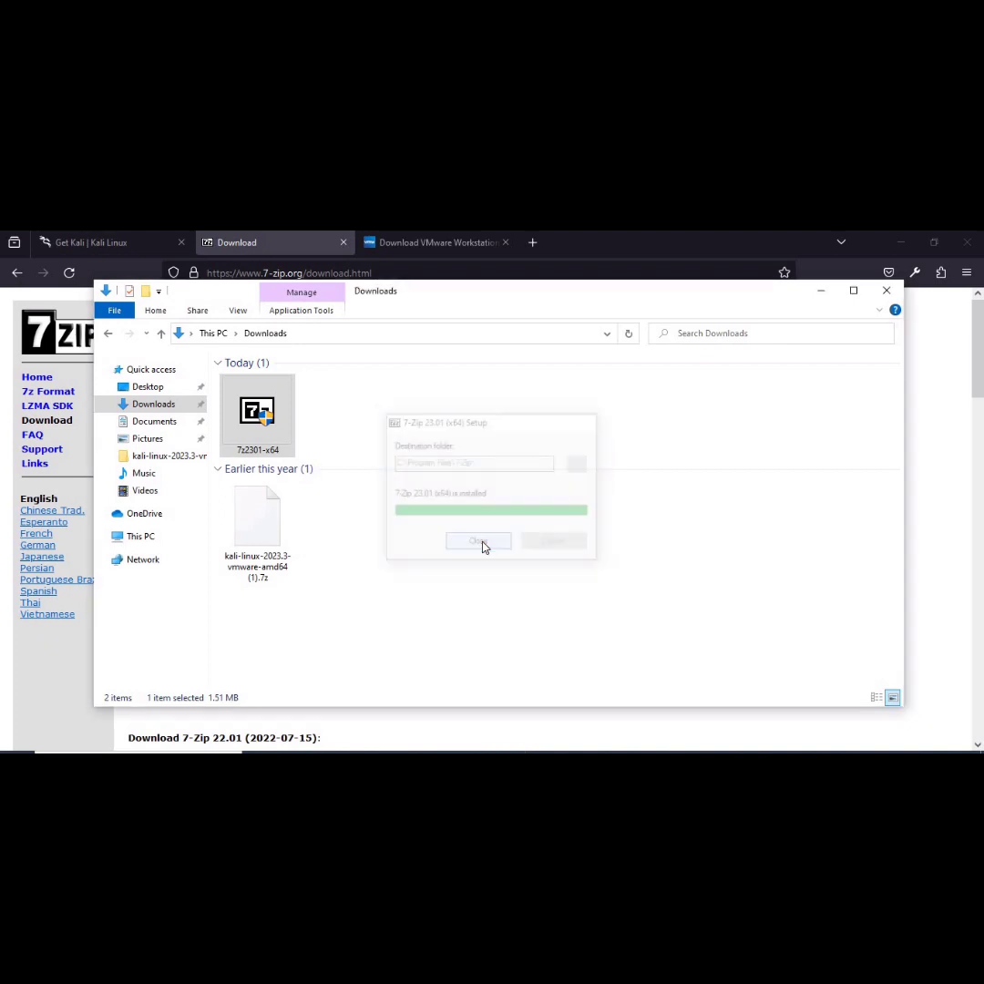
# Extract the kali-linux-2023.3-vmware-amd64 (1).7z archive directly into the Downloads folder with 7-Zip
pyautogui.doubleClick(280, 528)
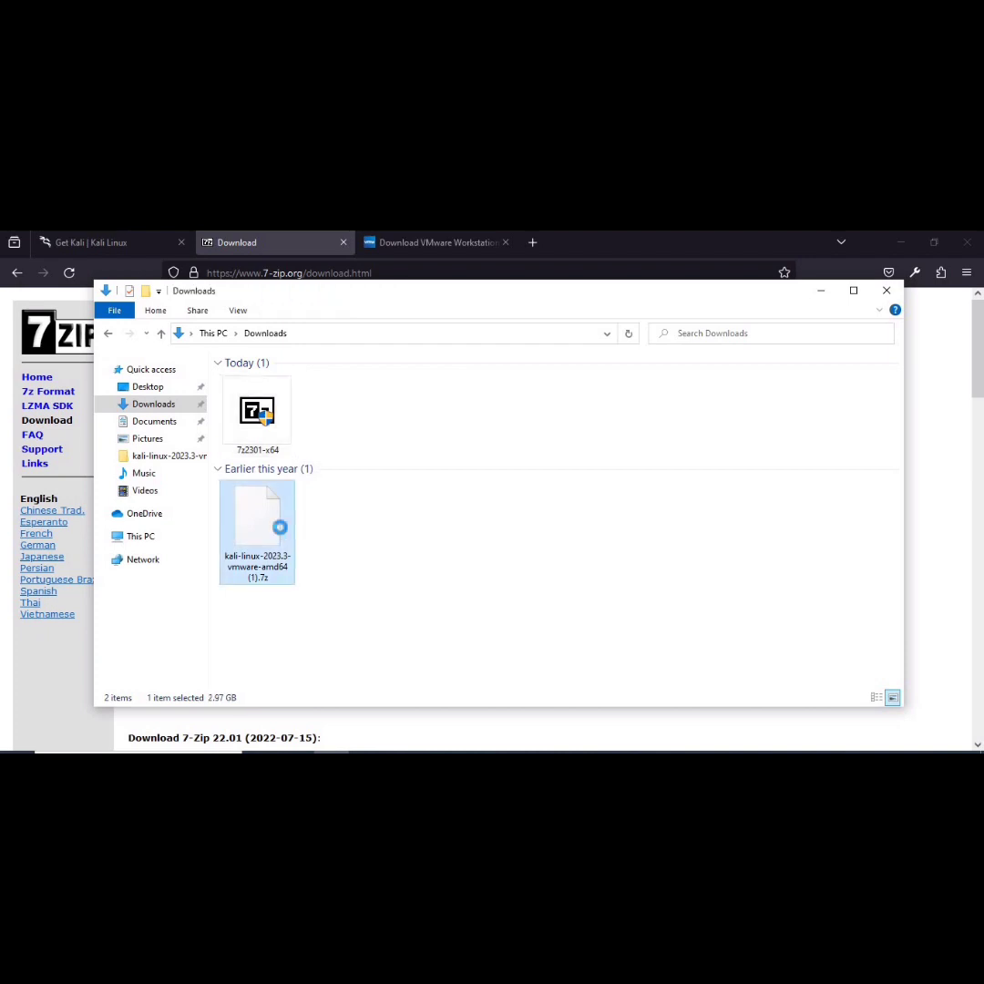
pyautogui.rightClick(281, 528)
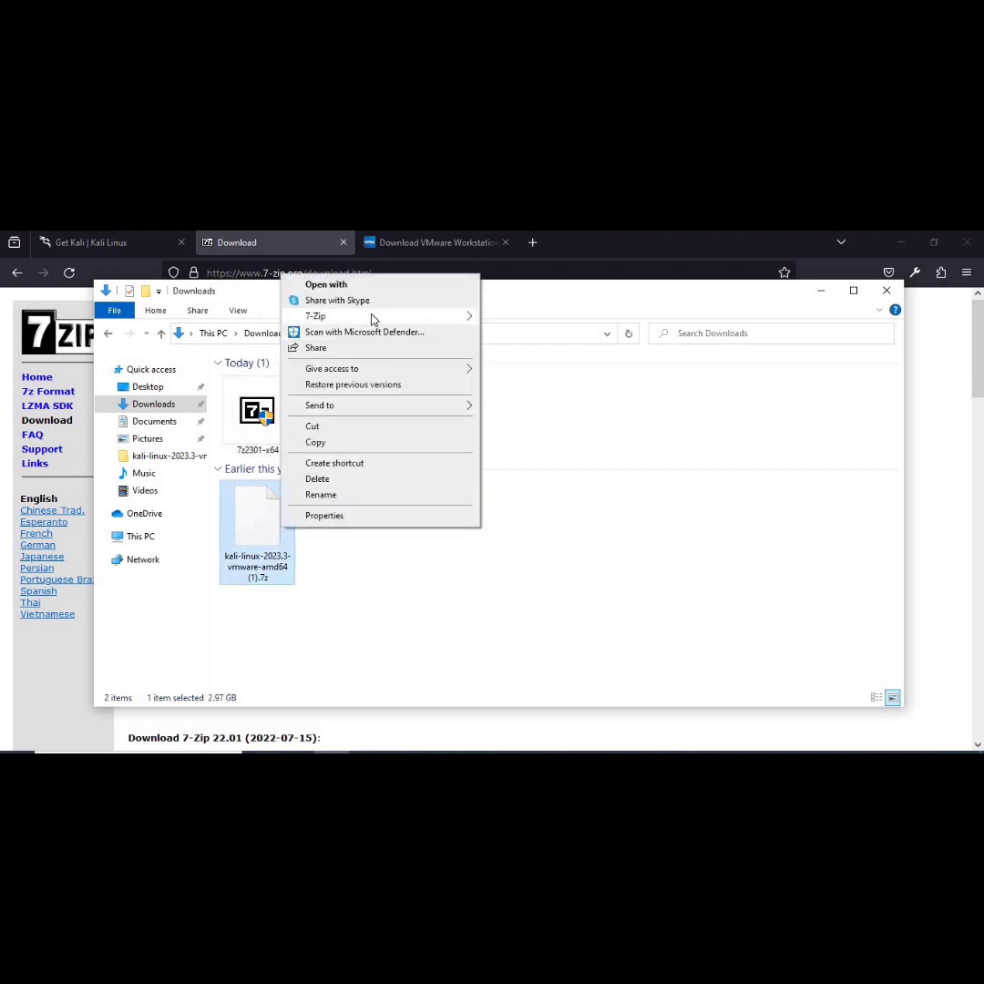
pyautogui.moveTo(372, 319)
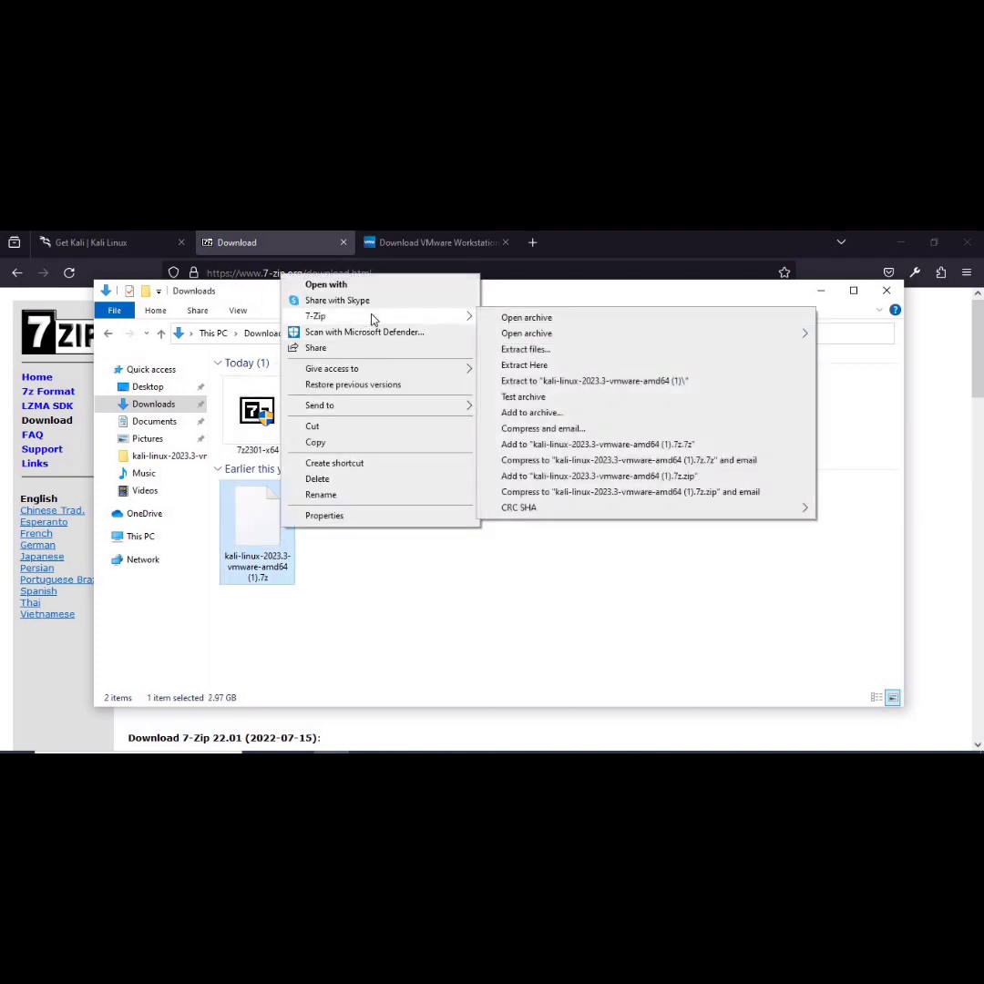
pyautogui.click(523, 366)
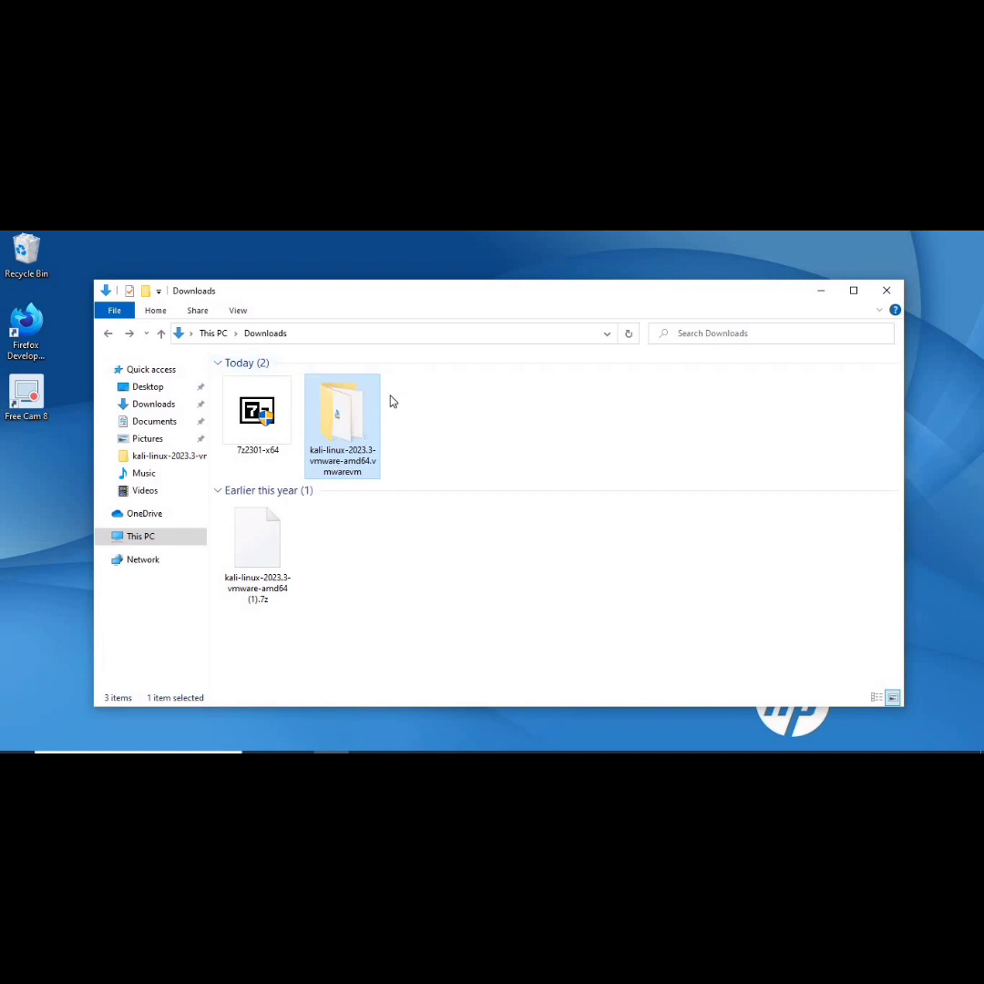
# Inspect the files in the extracted kali-linux-2023.3-vmware-amd64.vmwarevm folder, and switch back to the Firefox browser
pyautogui.doubleClick(346, 422)
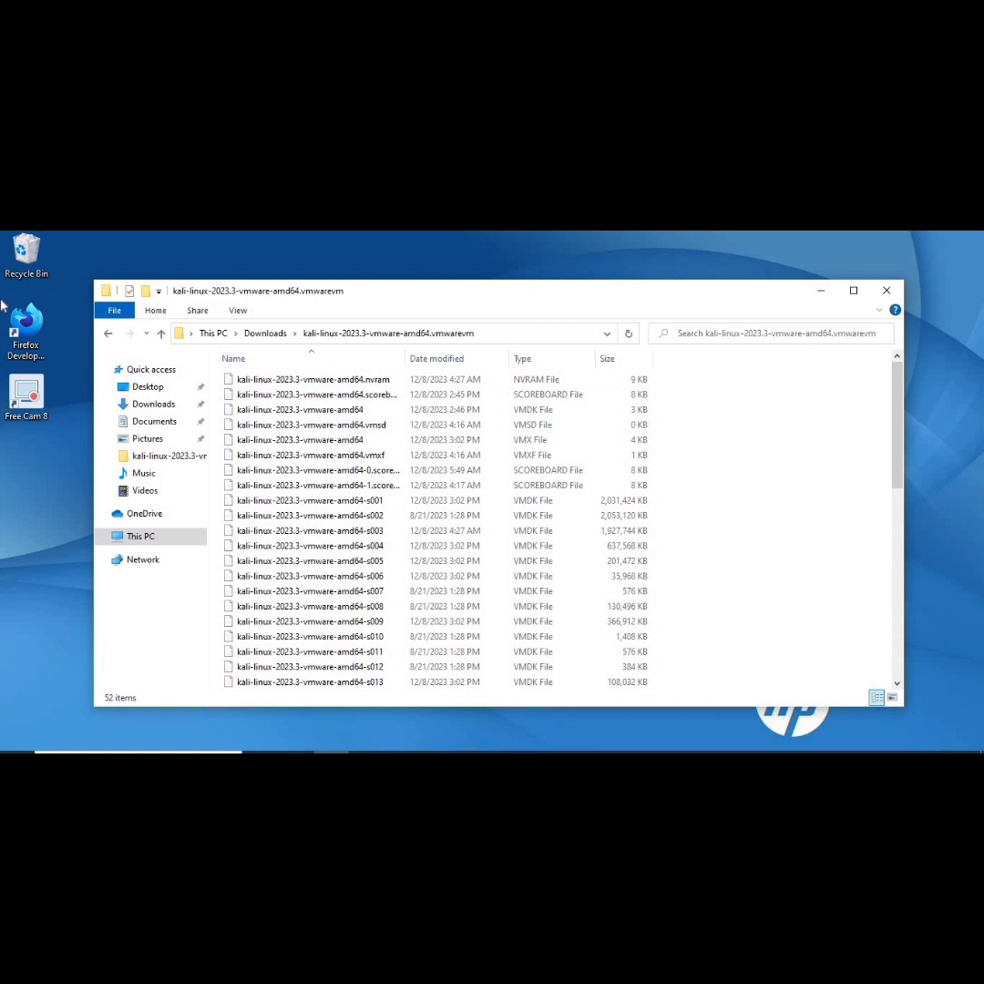
pyautogui.click(108, 334)
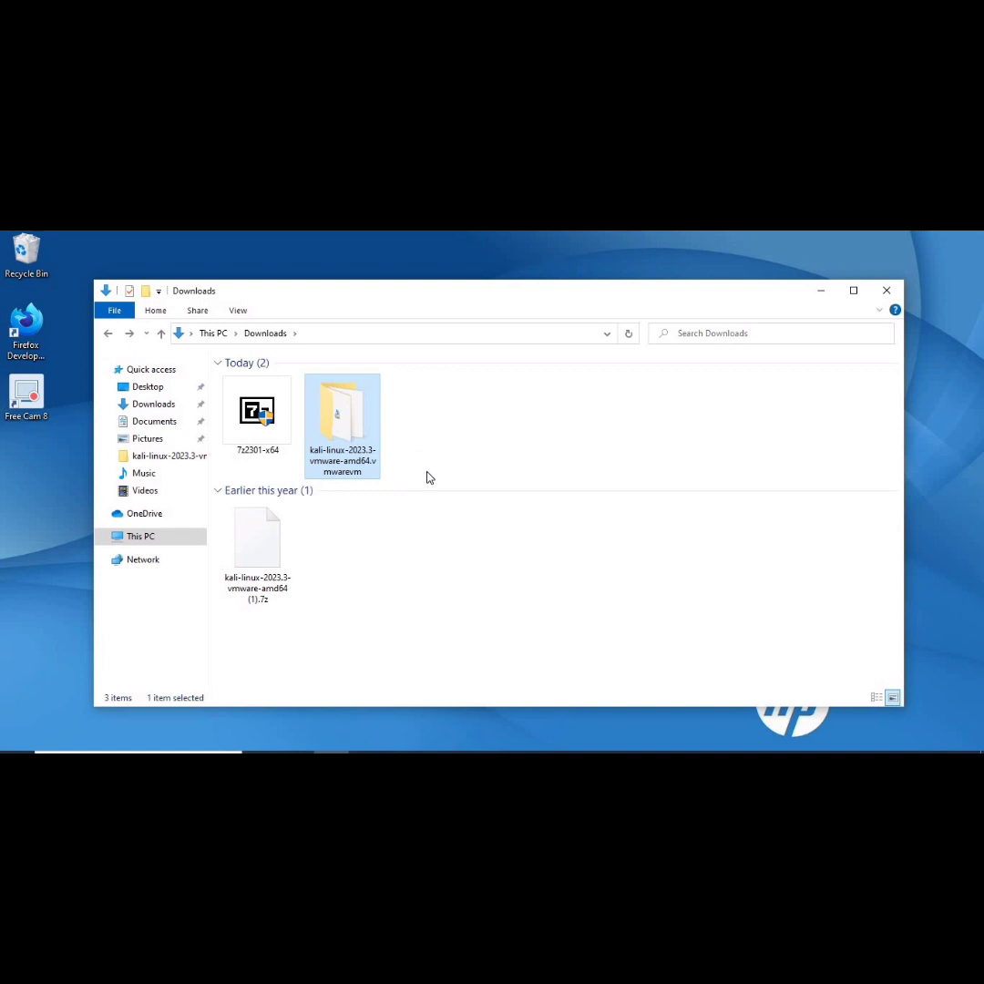
pyautogui.click(472, 753)
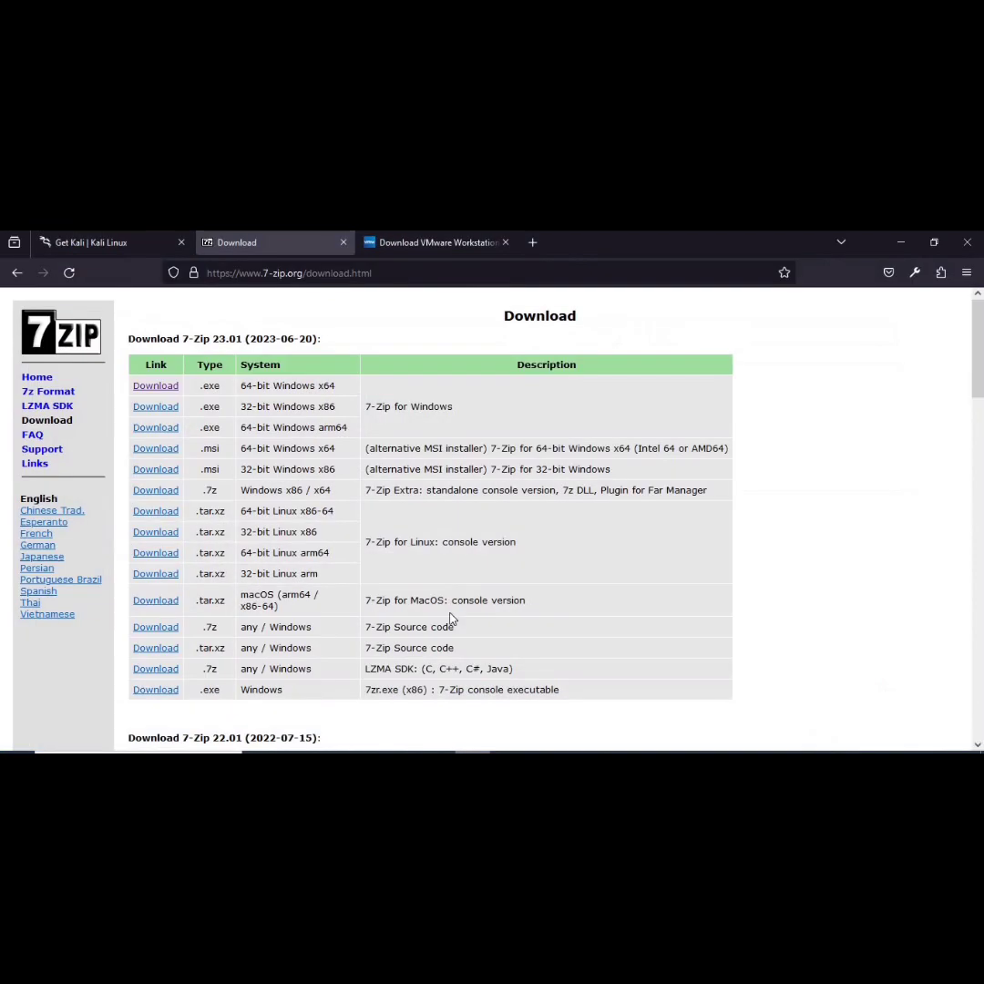
# Download Workstation 17 Player for Windows from the VMware Workstation Player page
pyautogui.click(409, 243)
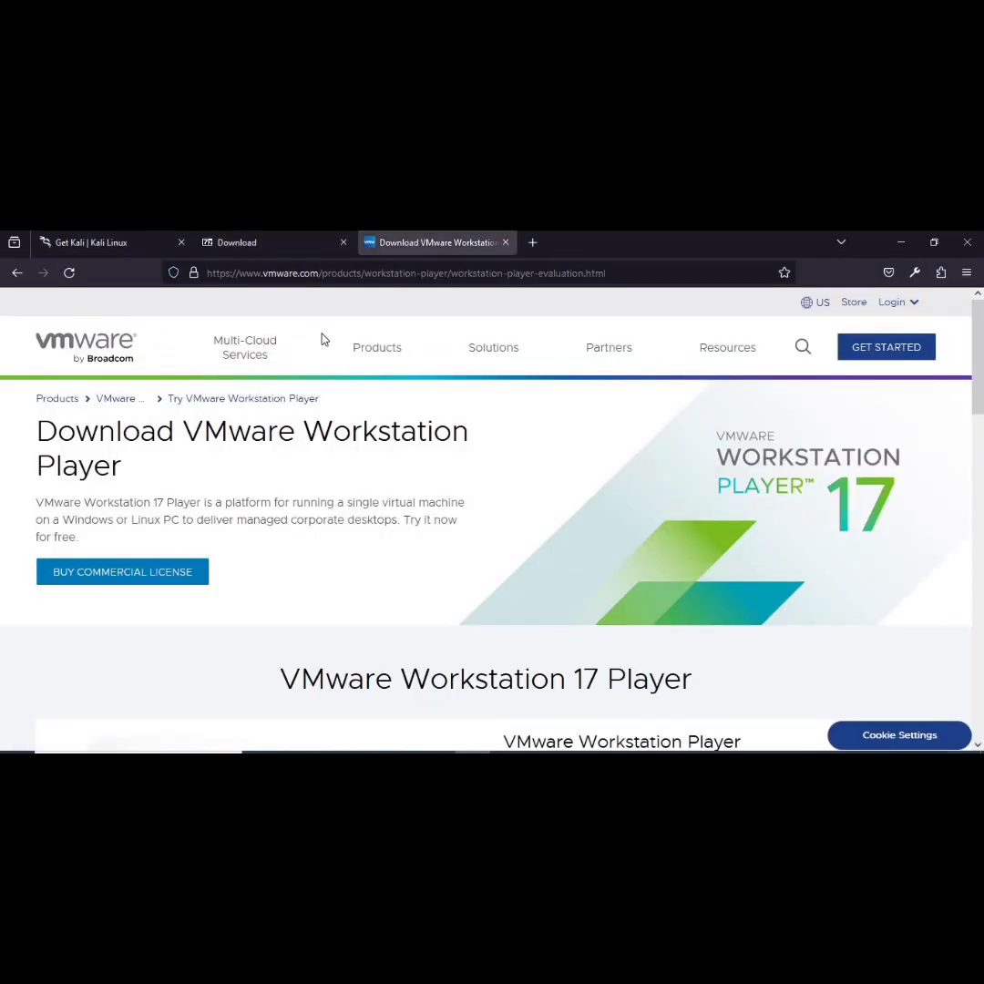
pyautogui.scroll(-1, 323, 341)
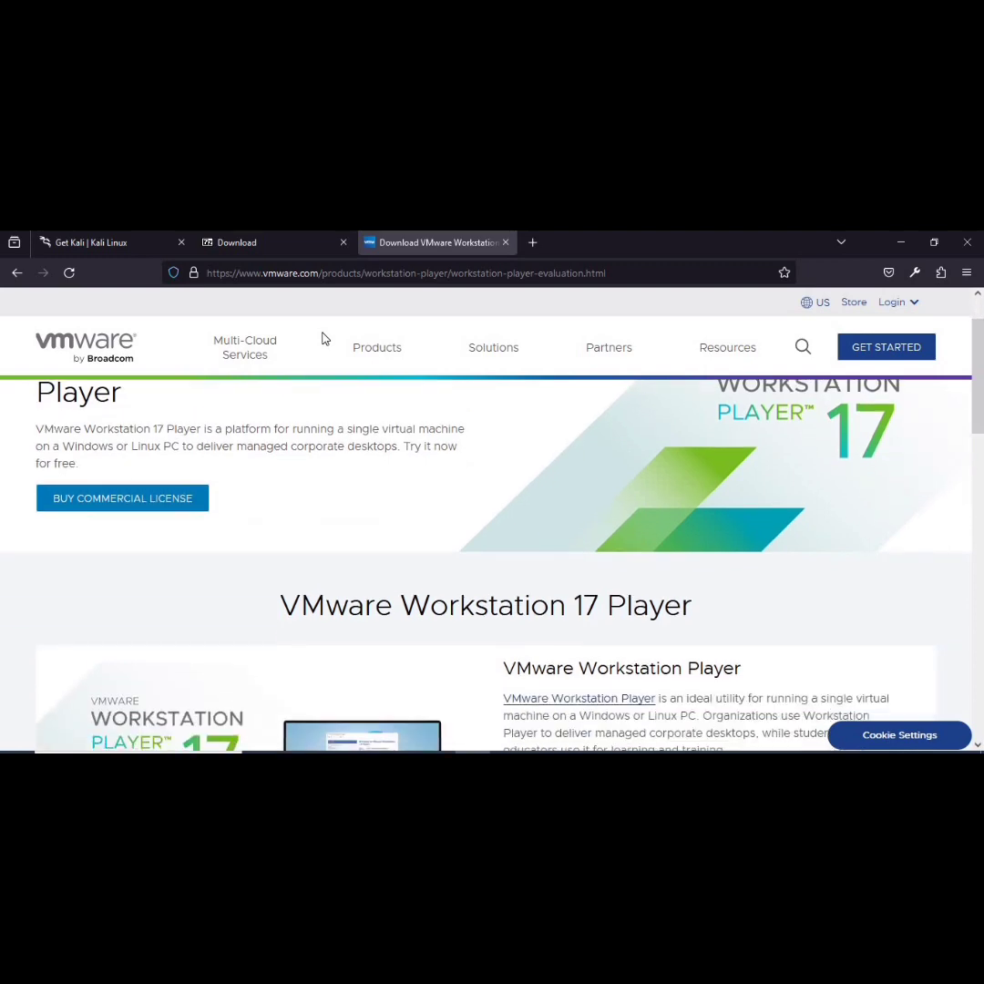
pyautogui.scroll(-2, 328, 351)
pyautogui.scroll(2, 333, 364)
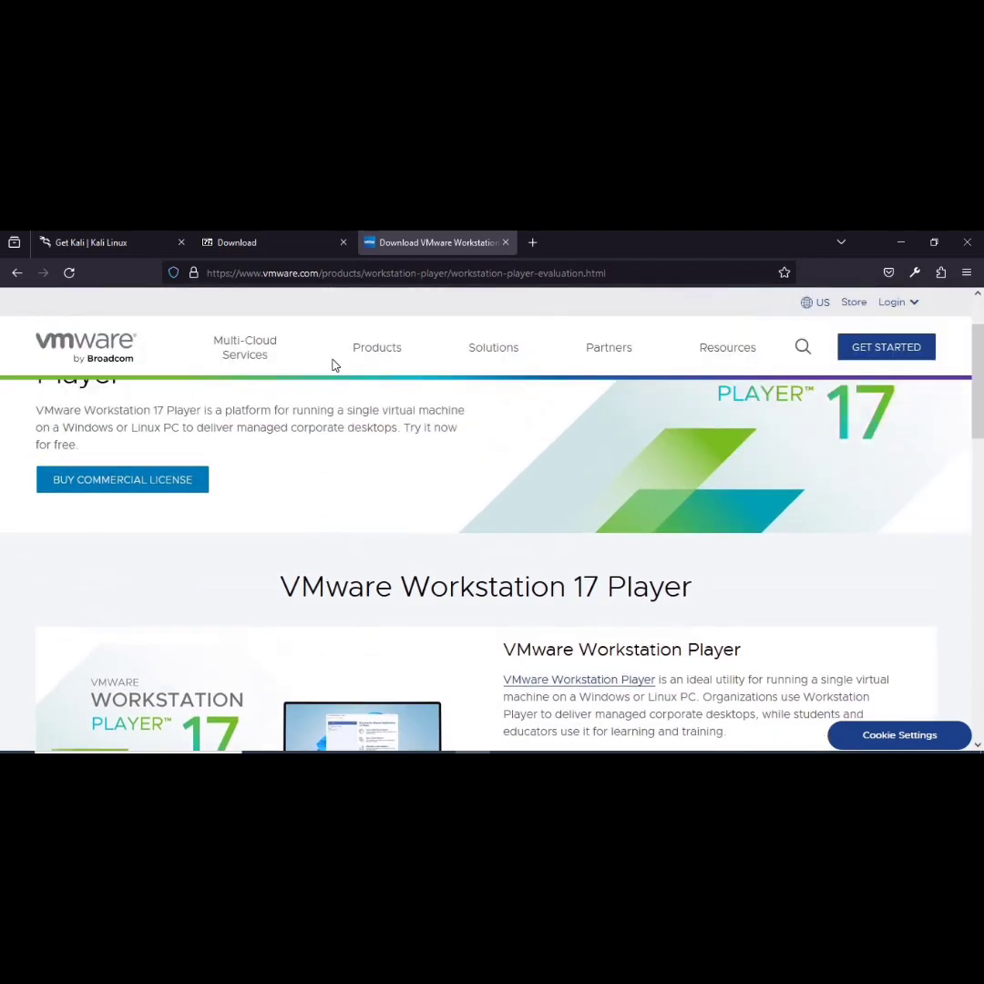
pyautogui.scroll(-1, 325, 440)
pyautogui.scroll(-5, 325, 440)
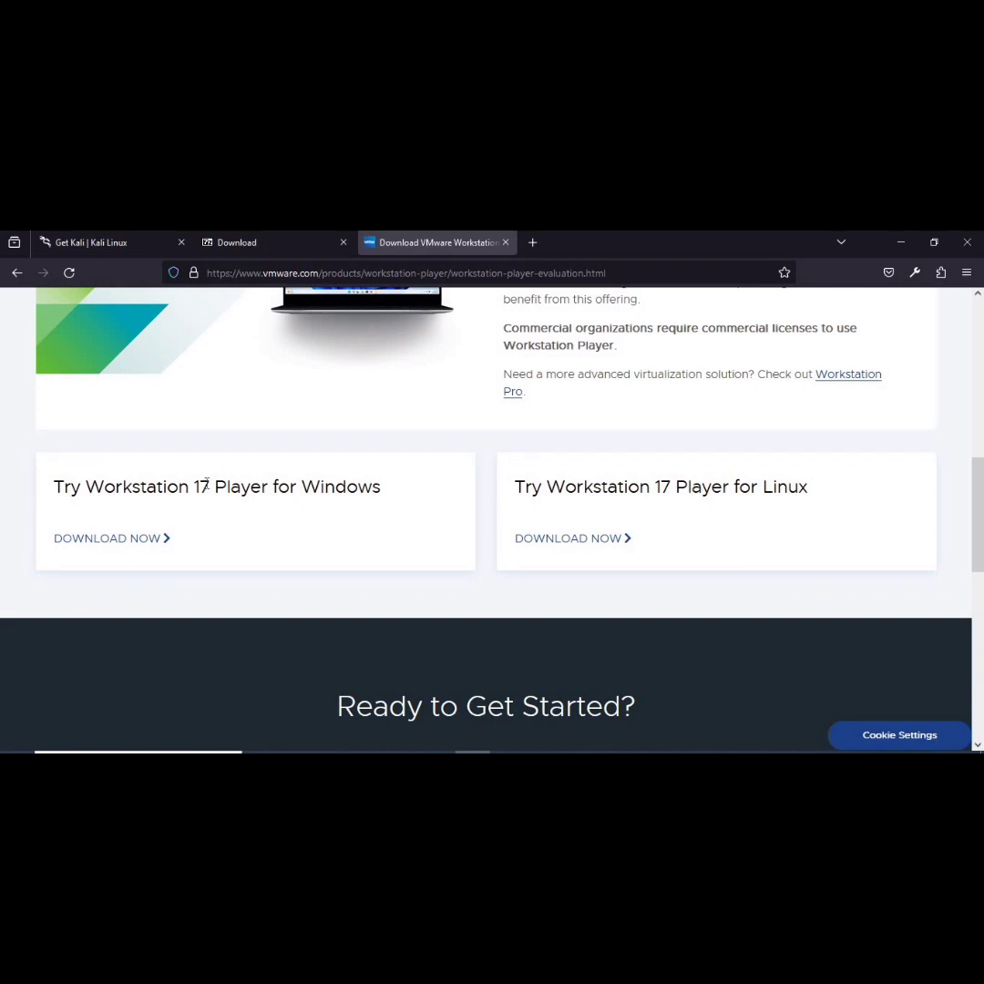
pyautogui.click(151, 542)
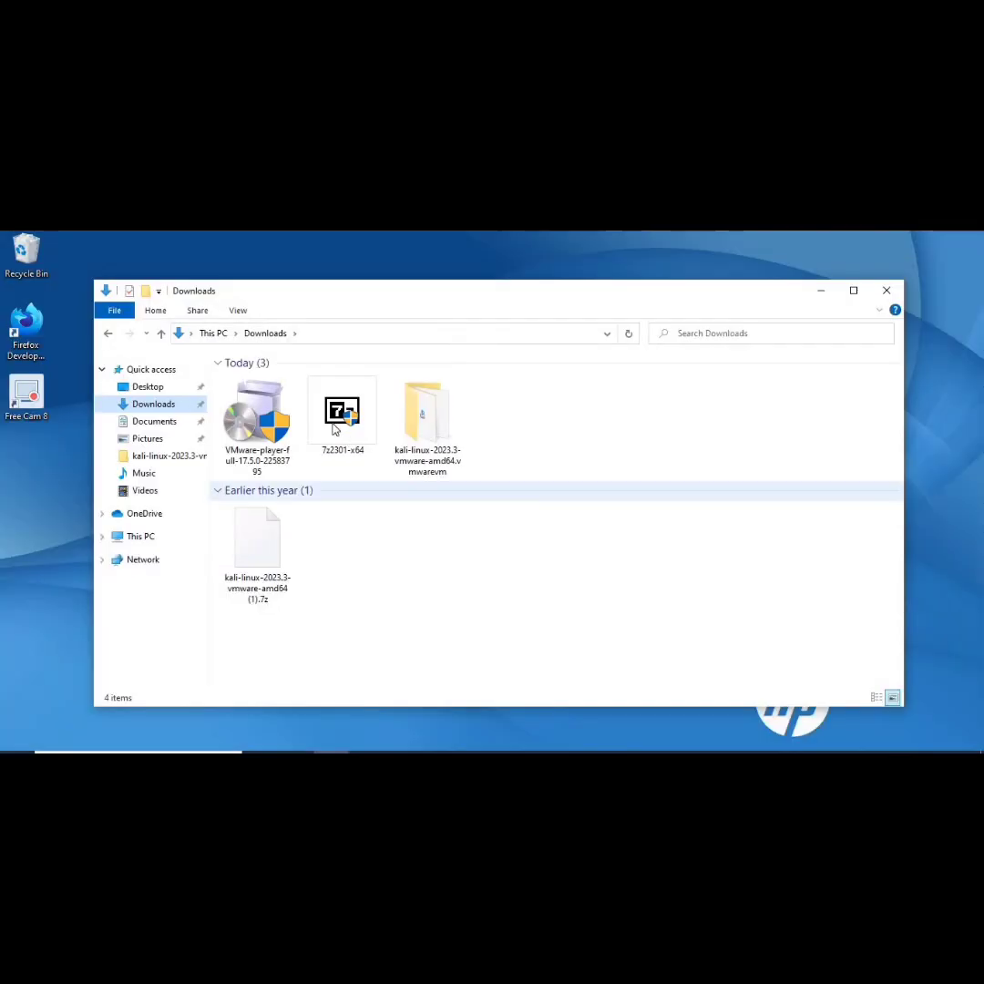
# Run the VMware-player-full-17.5.0-22583795 installer from the Downloads folder and accept the End-User License Agreement
pyautogui.click(252, 412)
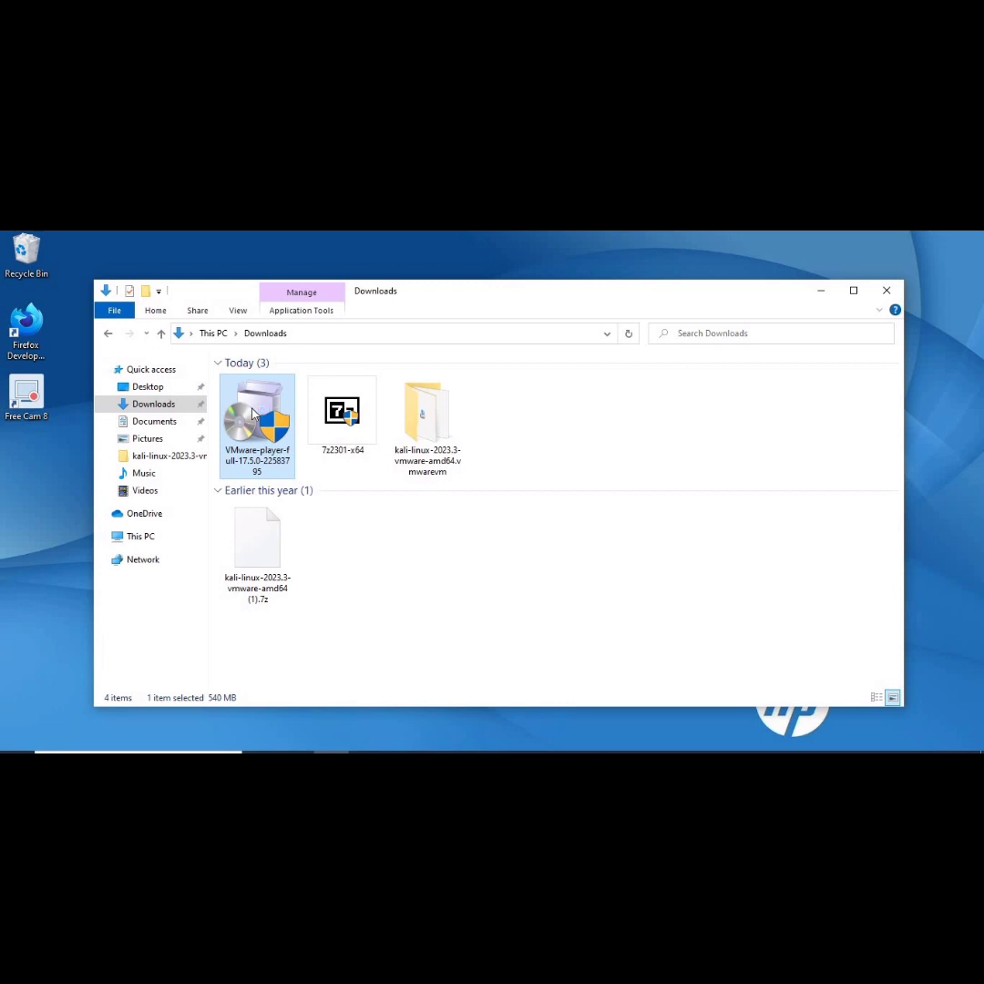
pyautogui.click(819, 292)
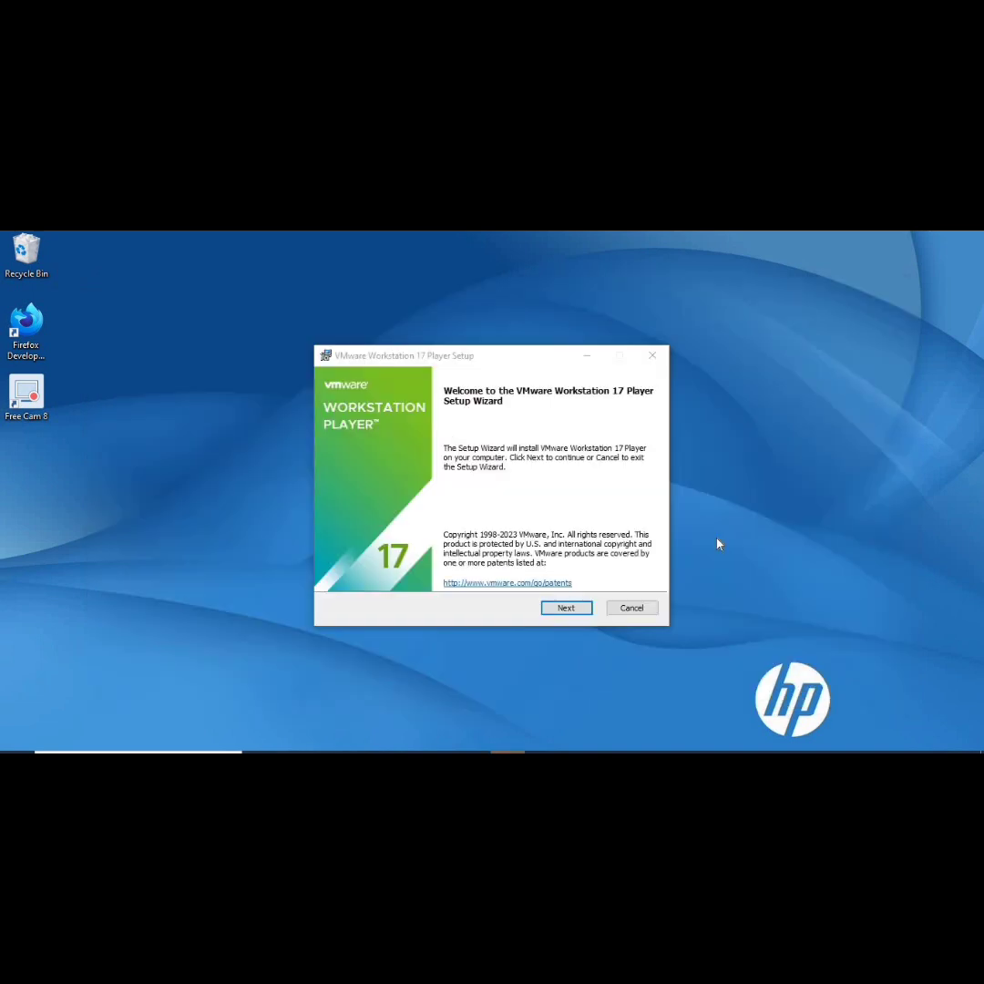
pyautogui.click(572, 611)
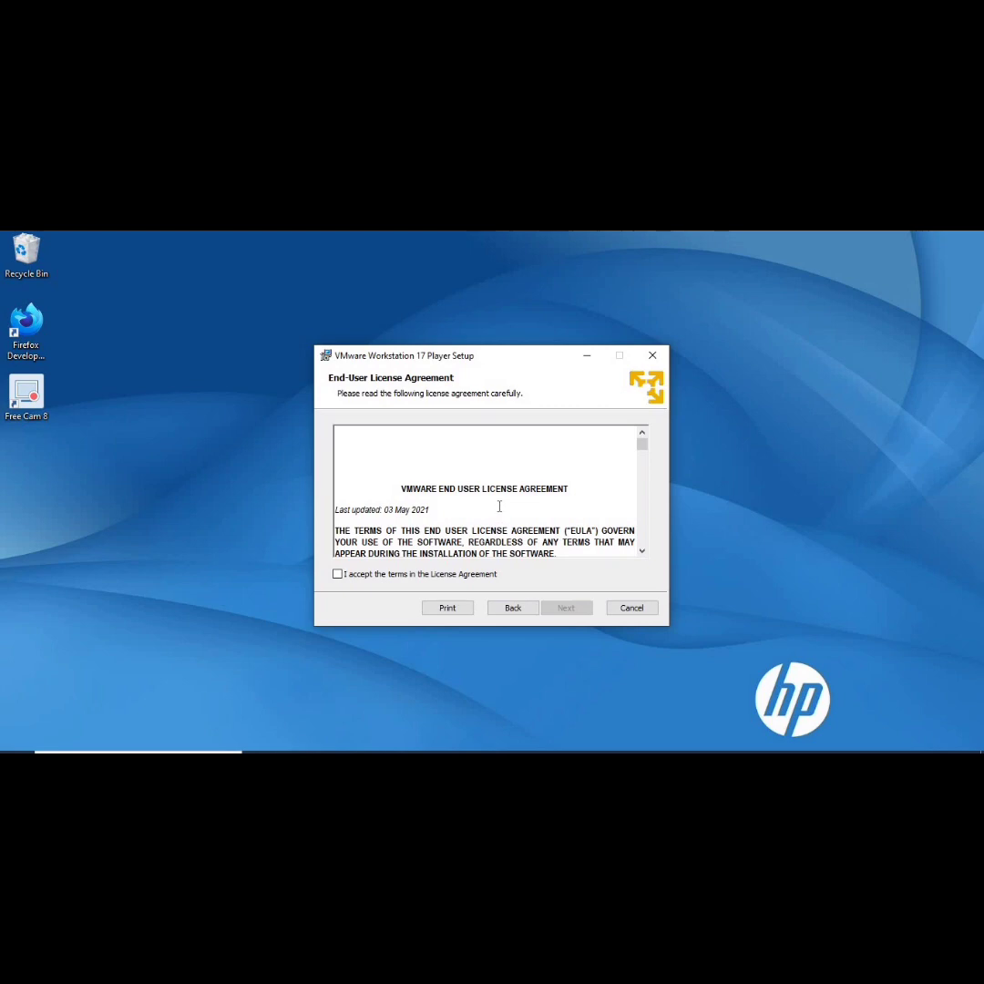
pyautogui.scroll(-3, 500, 505)
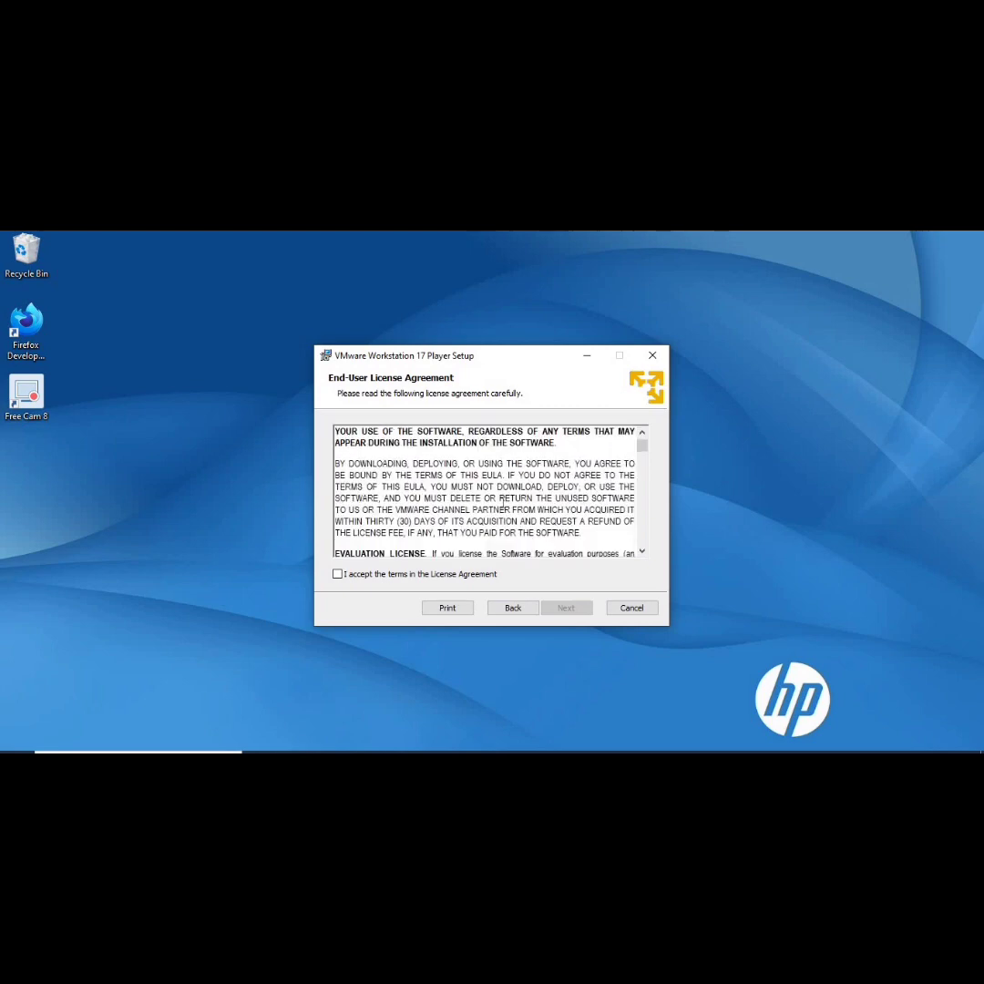
pyautogui.click(338, 574)
pyautogui.click(557, 610)
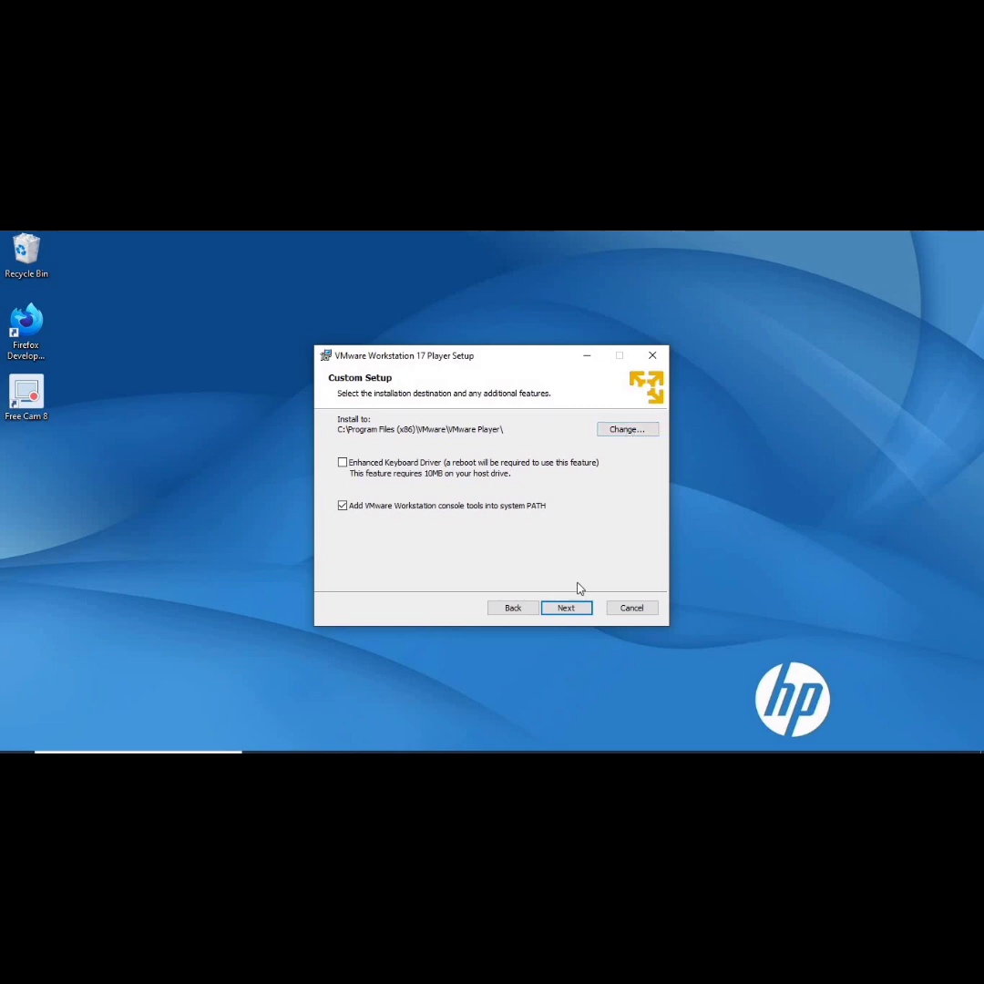
# Install VMware Workstation 17 Player in C:\Program Files (x86)\VMware\VMware Player\, keeping the default feature, user experience and shortcut options
pyautogui.click(567, 607)
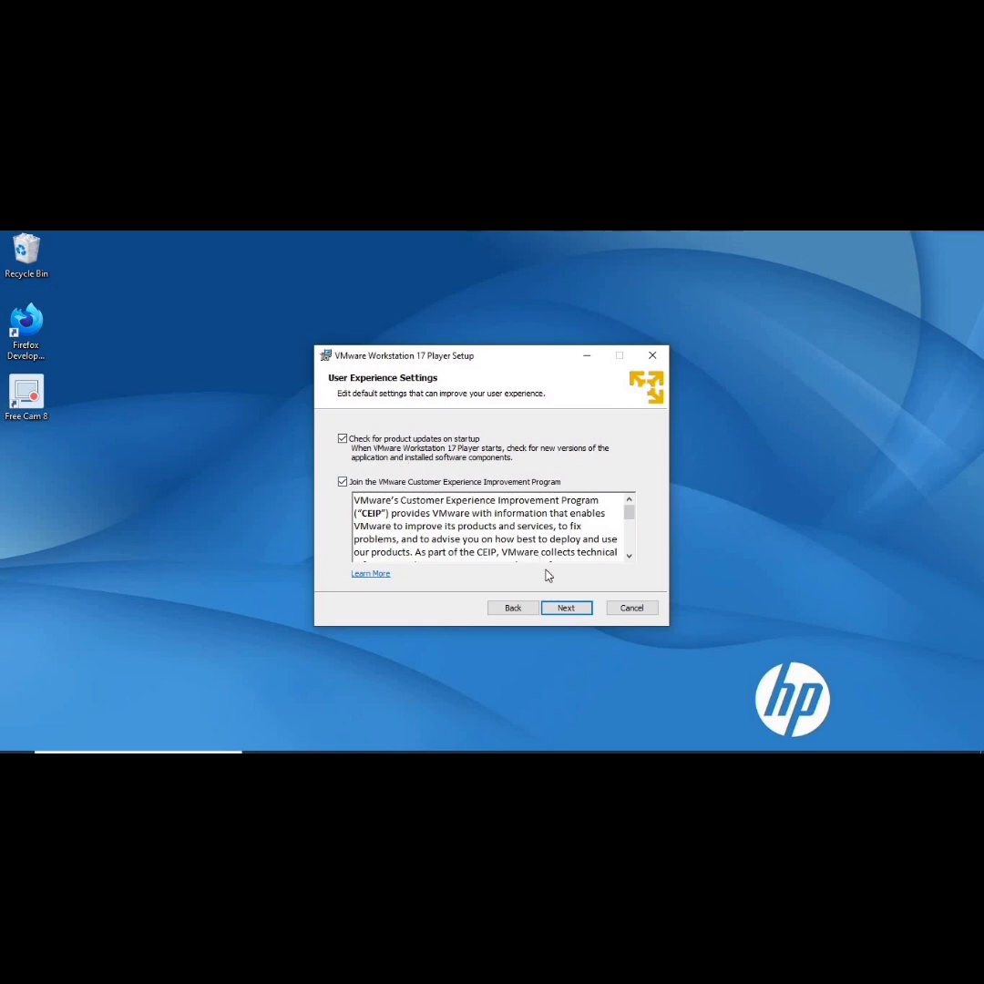
pyautogui.click(566, 608)
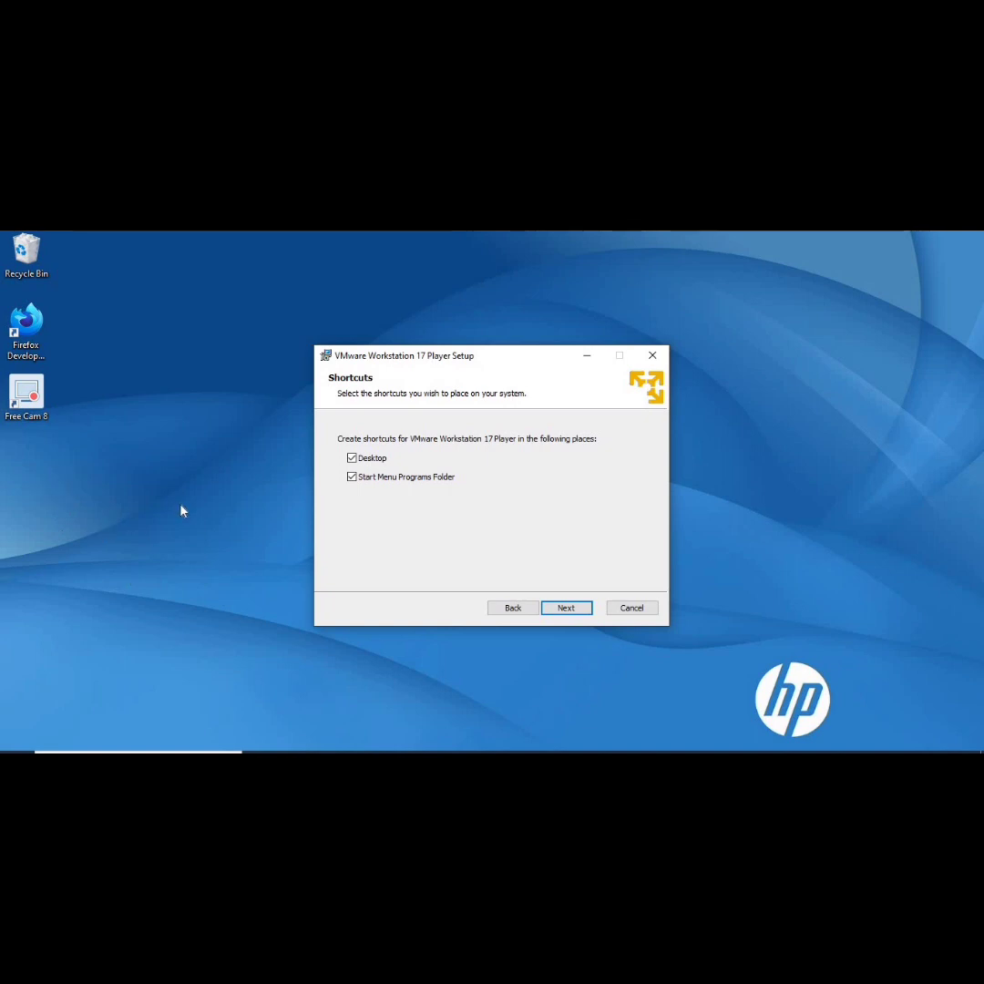
pyautogui.click(564, 607)
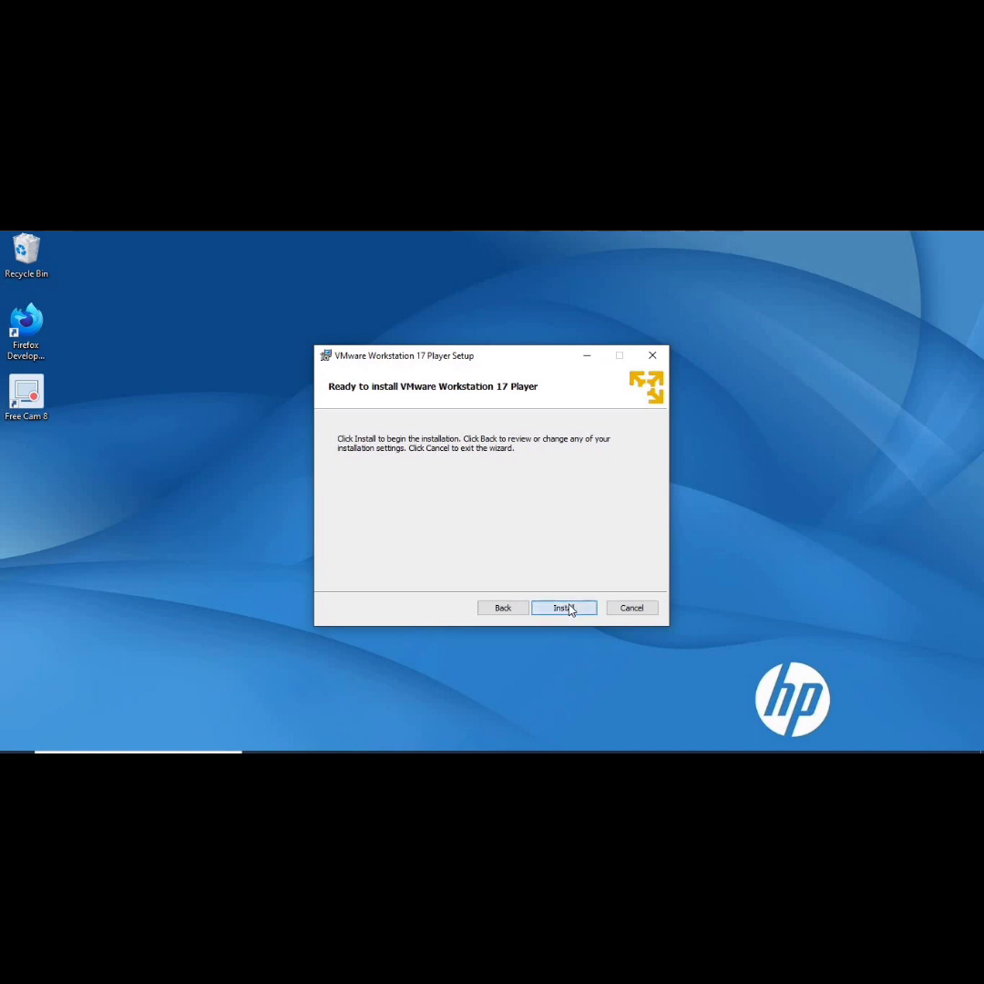
pyautogui.click(567, 608)
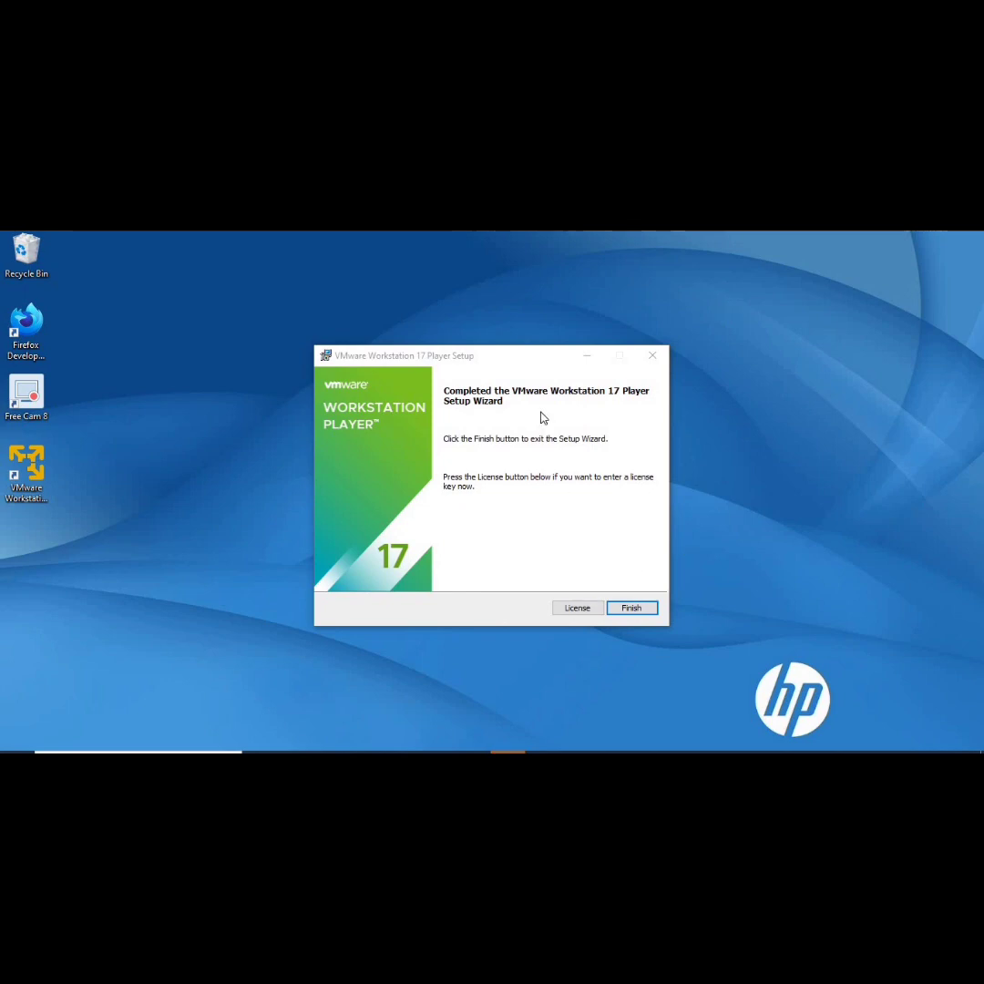
pyautogui.click(630, 606)
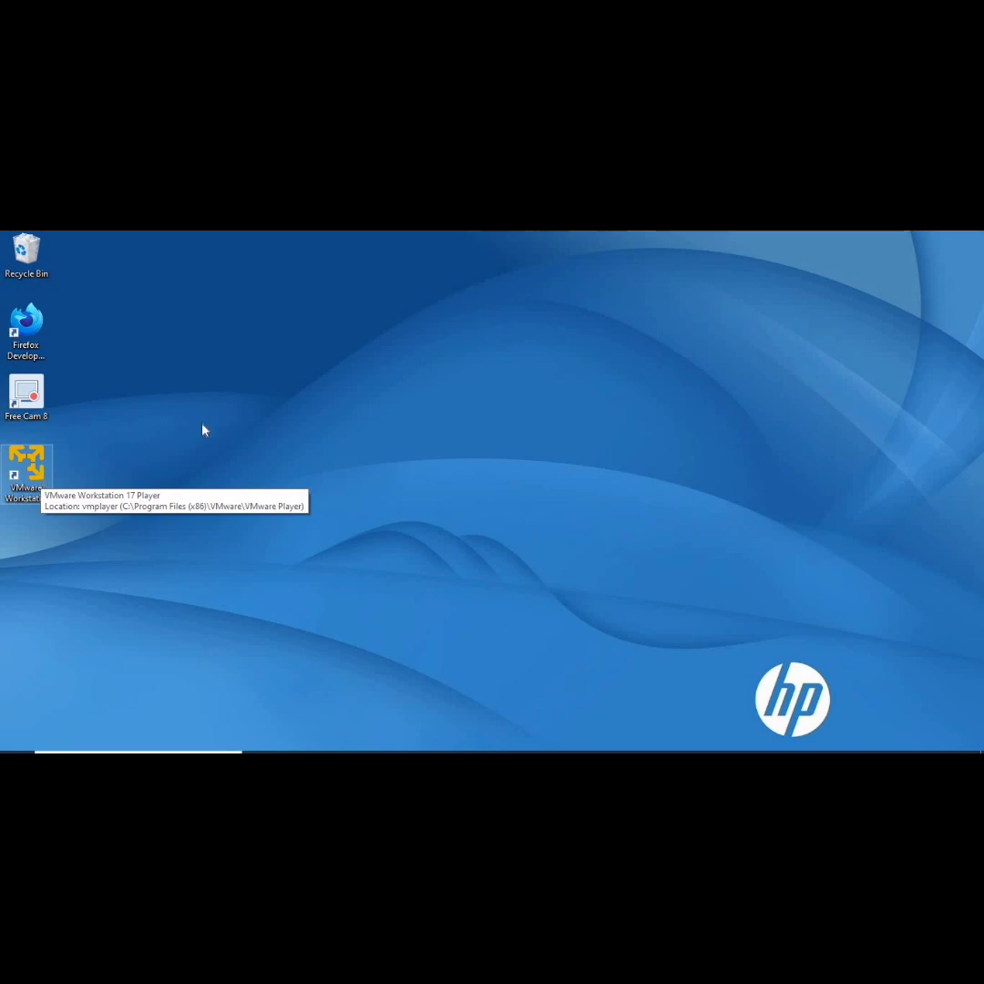
# Launch VMware Workstation 17 Player and open the existing kali-linux-2023.3-vmware-amd64 virtual machine from its extracted folder
pyautogui.click(36, 472)
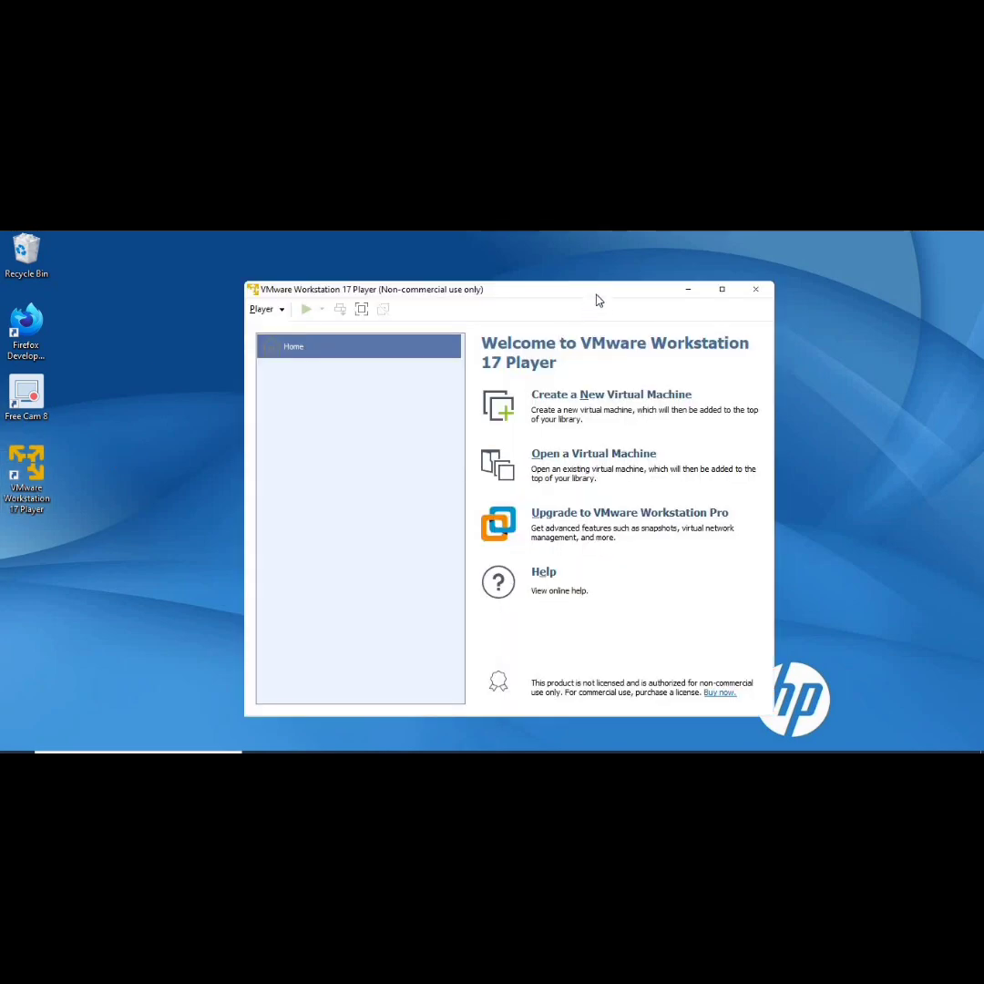
pyautogui.moveTo(599, 298); pyautogui.dragTo(560, 277)
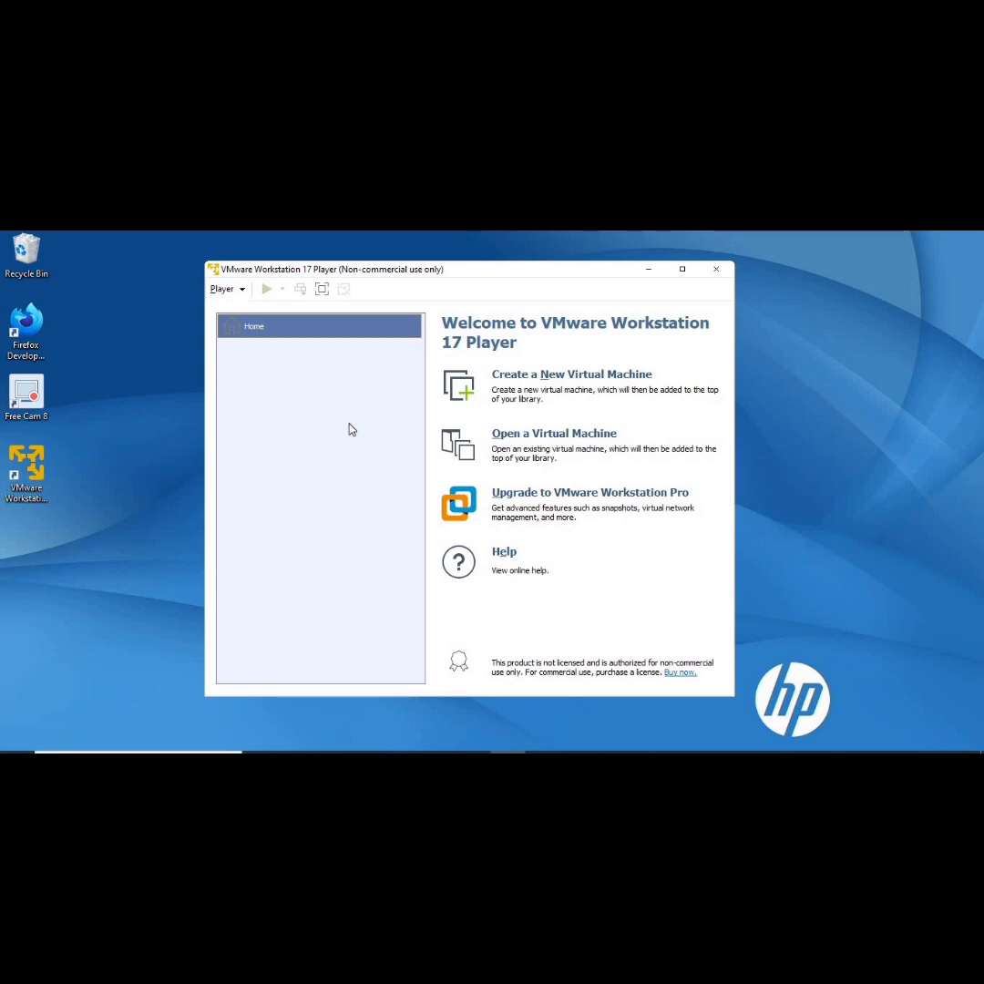
pyautogui.click(507, 438)
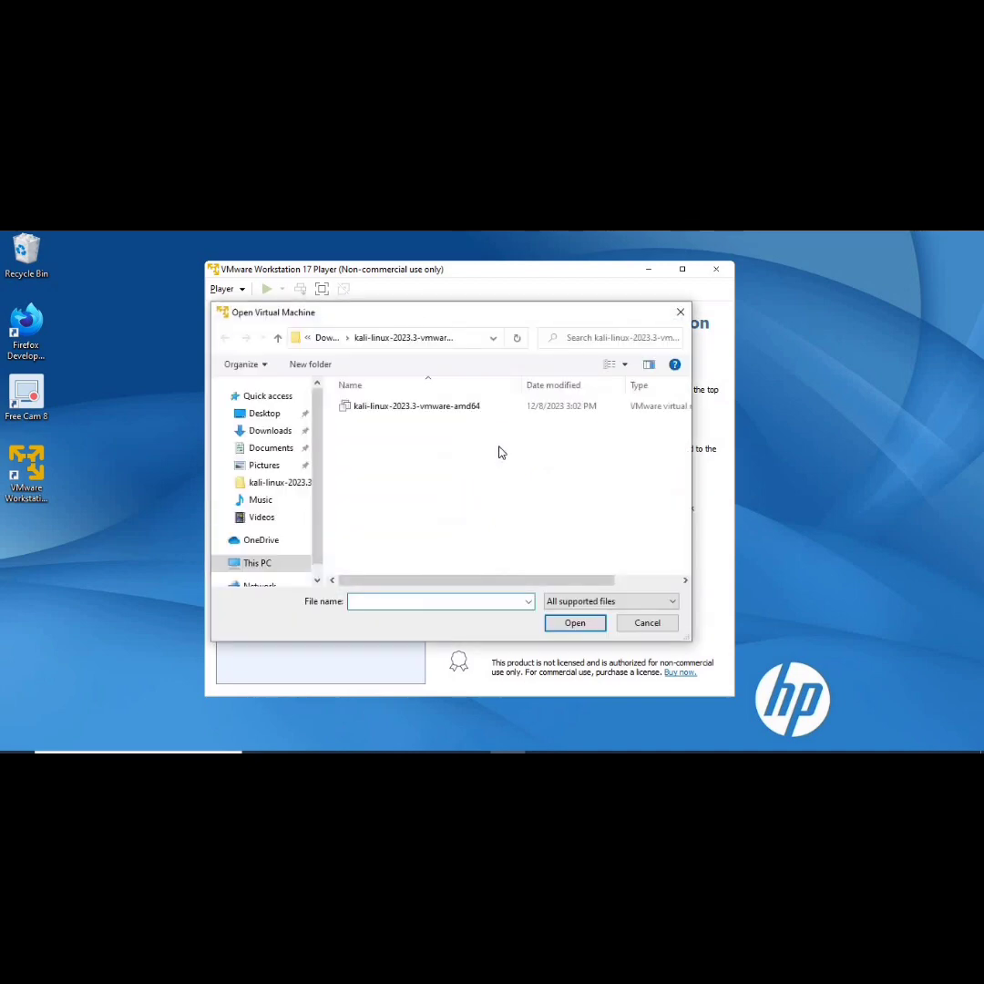
pyautogui.click(448, 410)
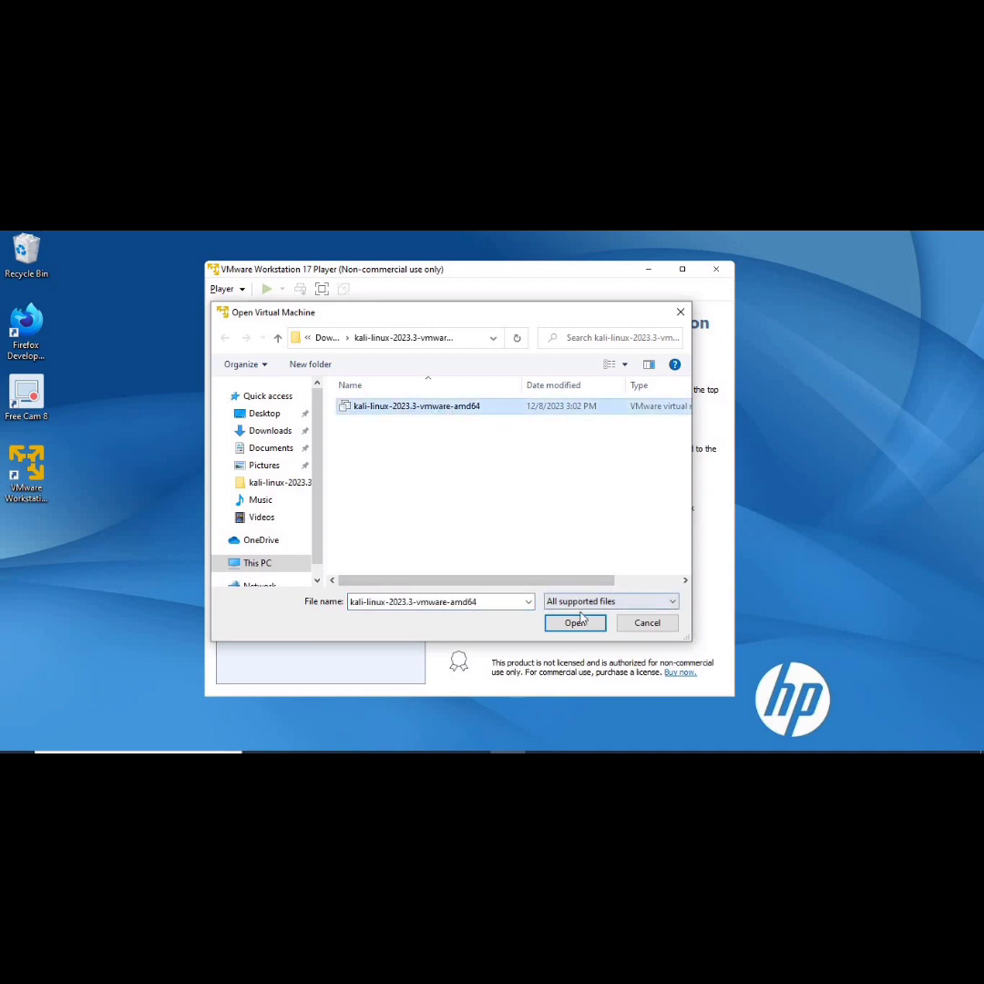
pyautogui.click(579, 627)
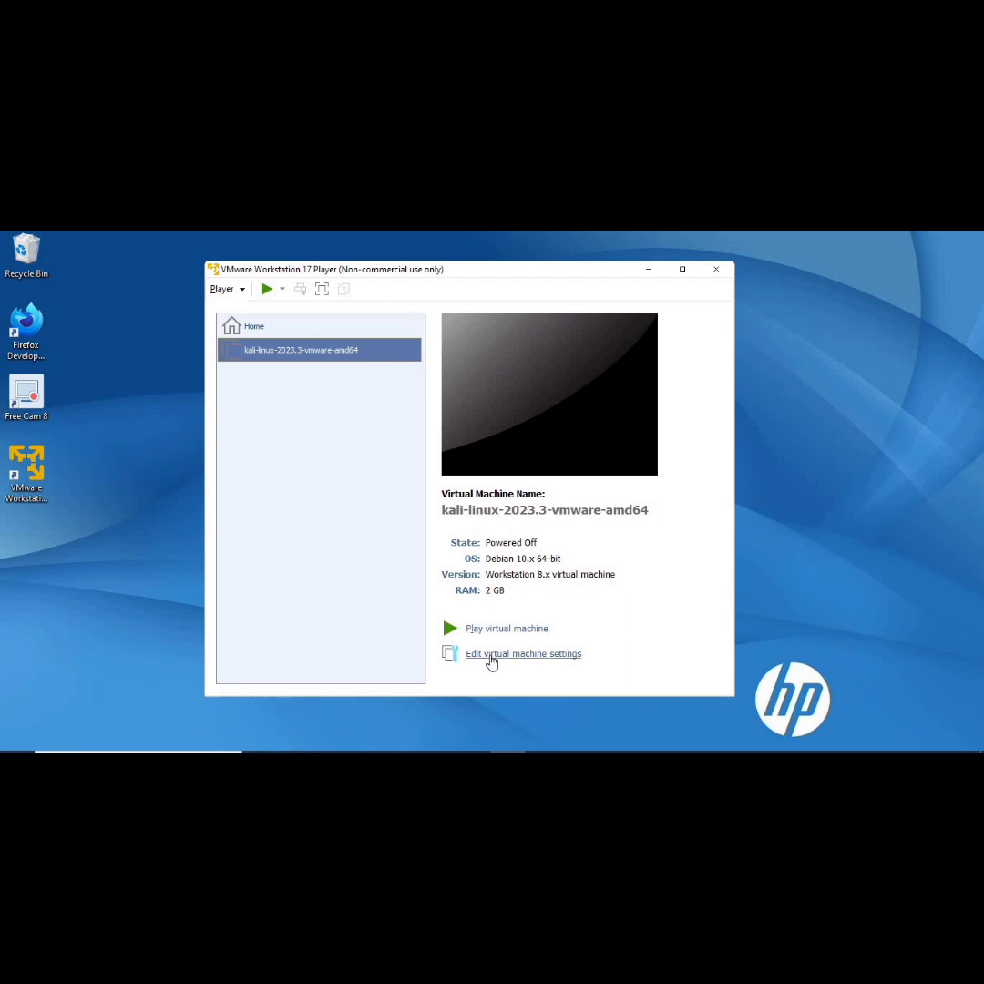
# Review the Kali virtual machine's memory, network adapter and general option settings, keeping them as they are
pyautogui.click(491, 654)
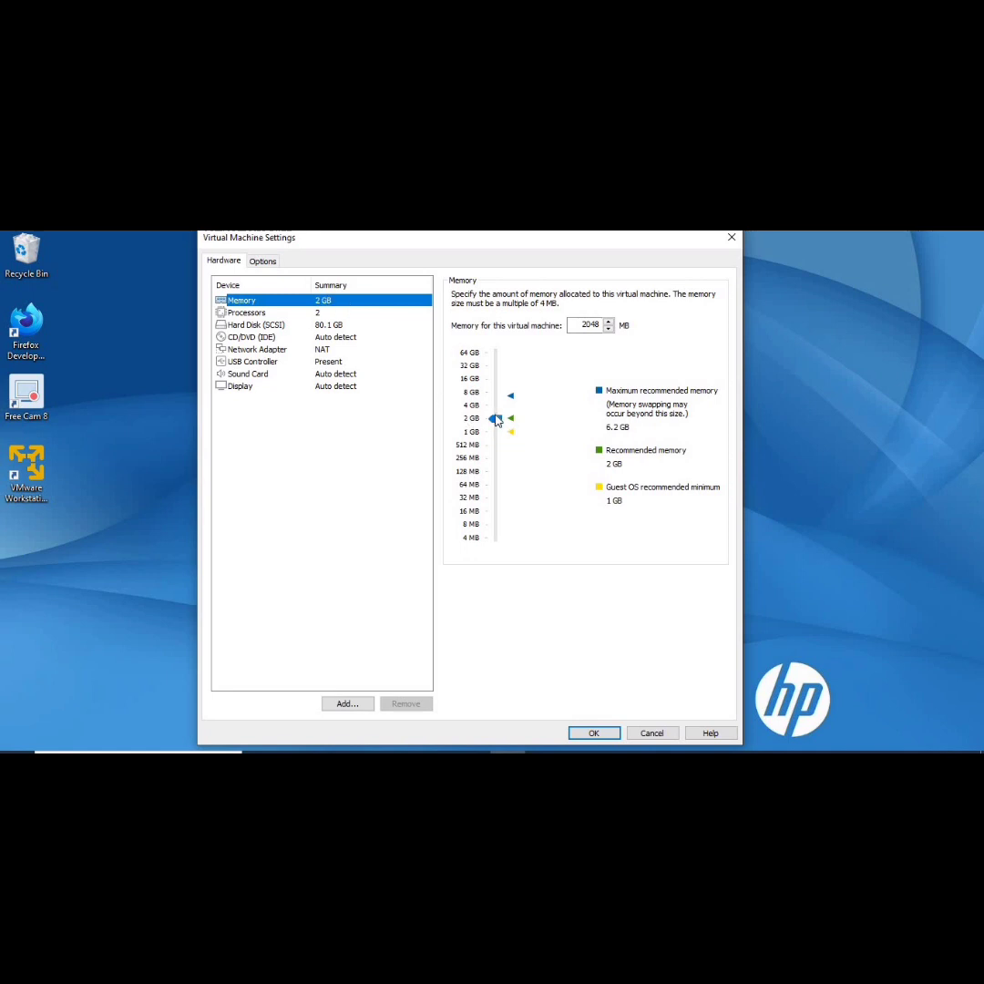
pyautogui.moveTo(496, 421)
pyautogui.mouseDown()
pyautogui.moveTo(498, 439)
pyautogui.moveTo(499, 398)
pyautogui.moveTo(496, 421)
pyautogui.mouseUp()
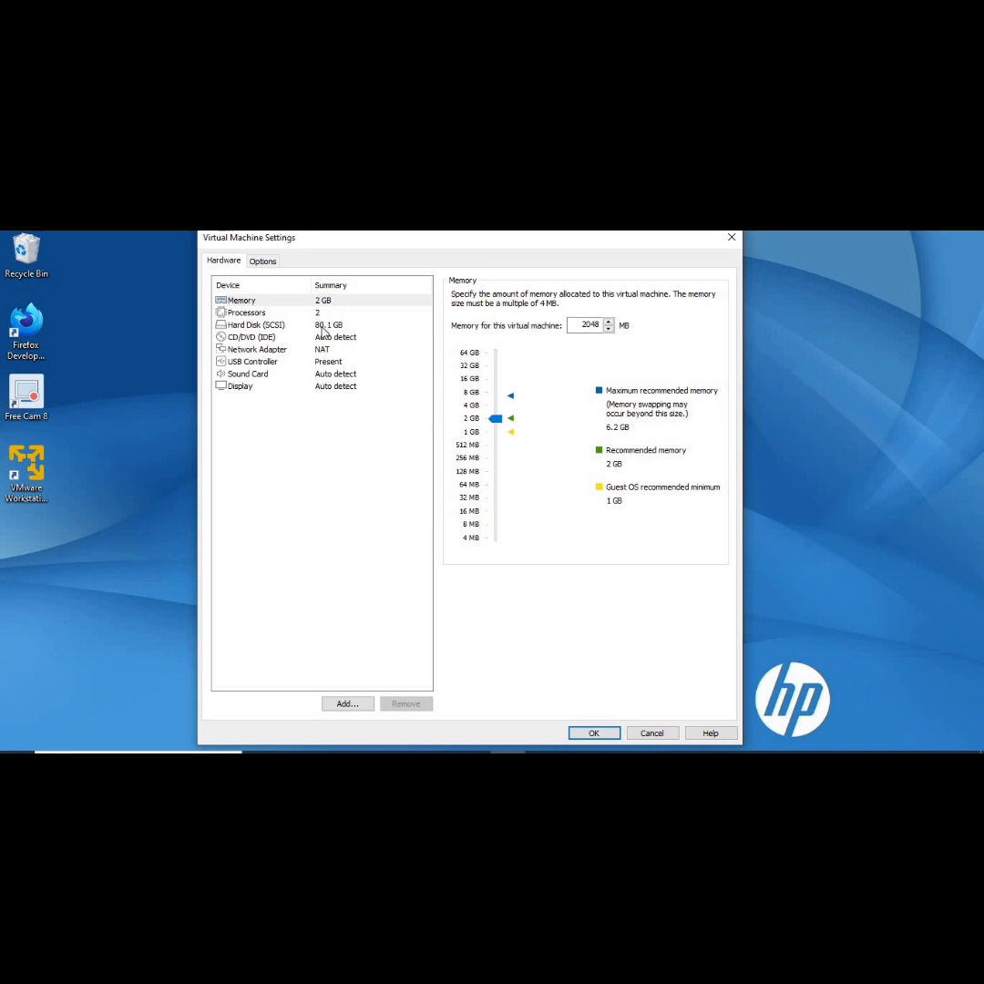
pyautogui.click(263, 352)
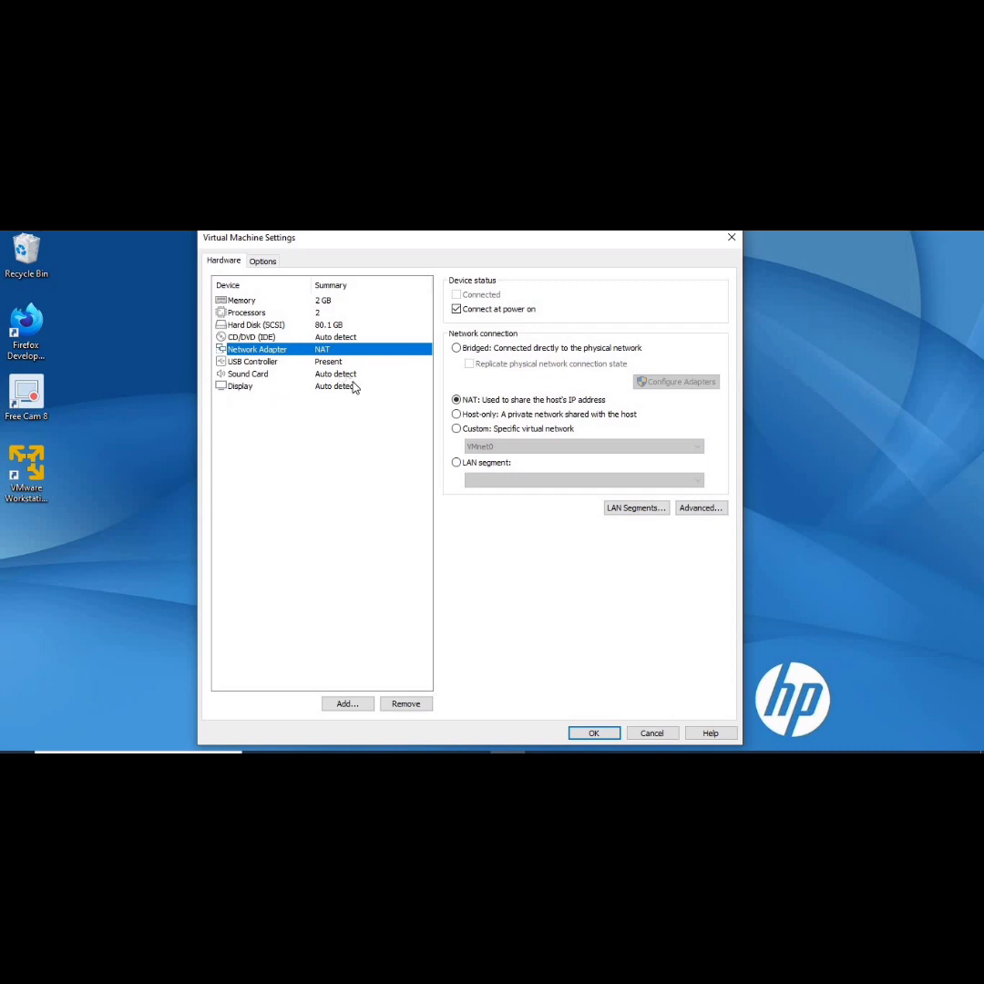
pyautogui.click(265, 261)
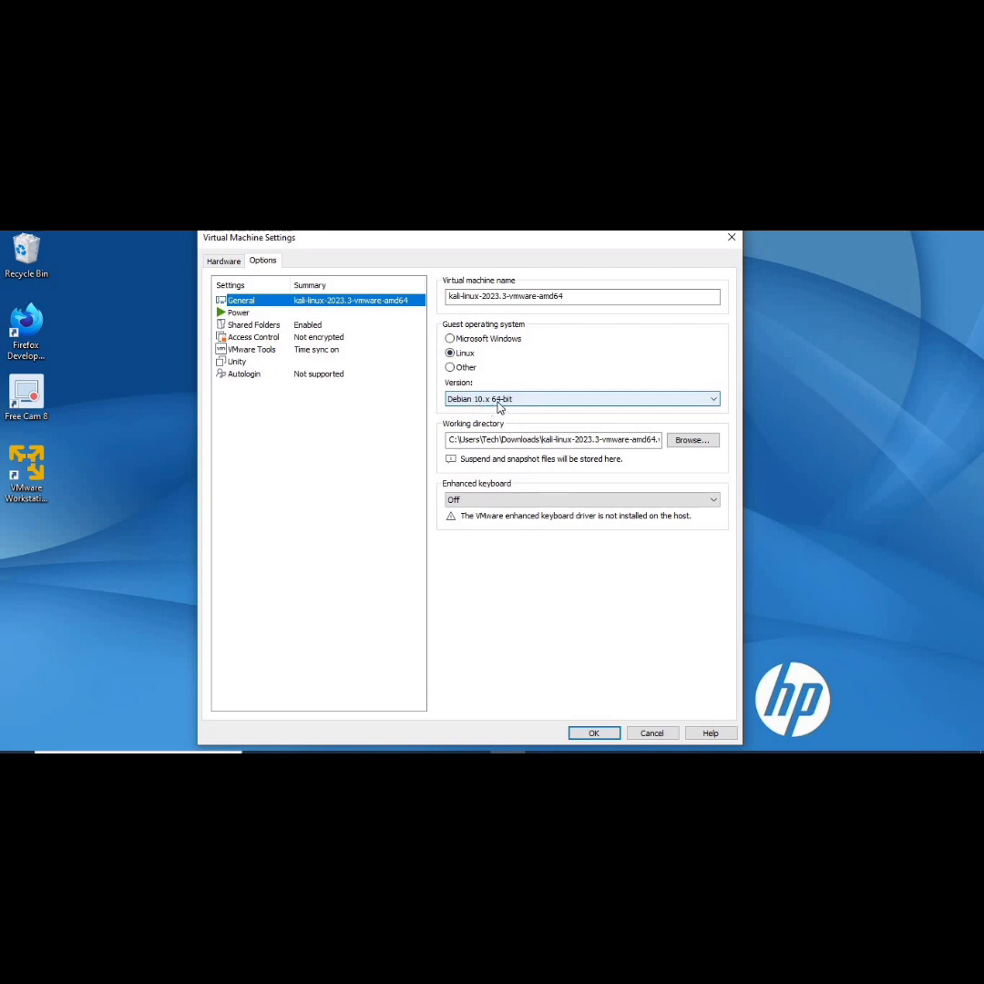
pyautogui.click(601, 733)
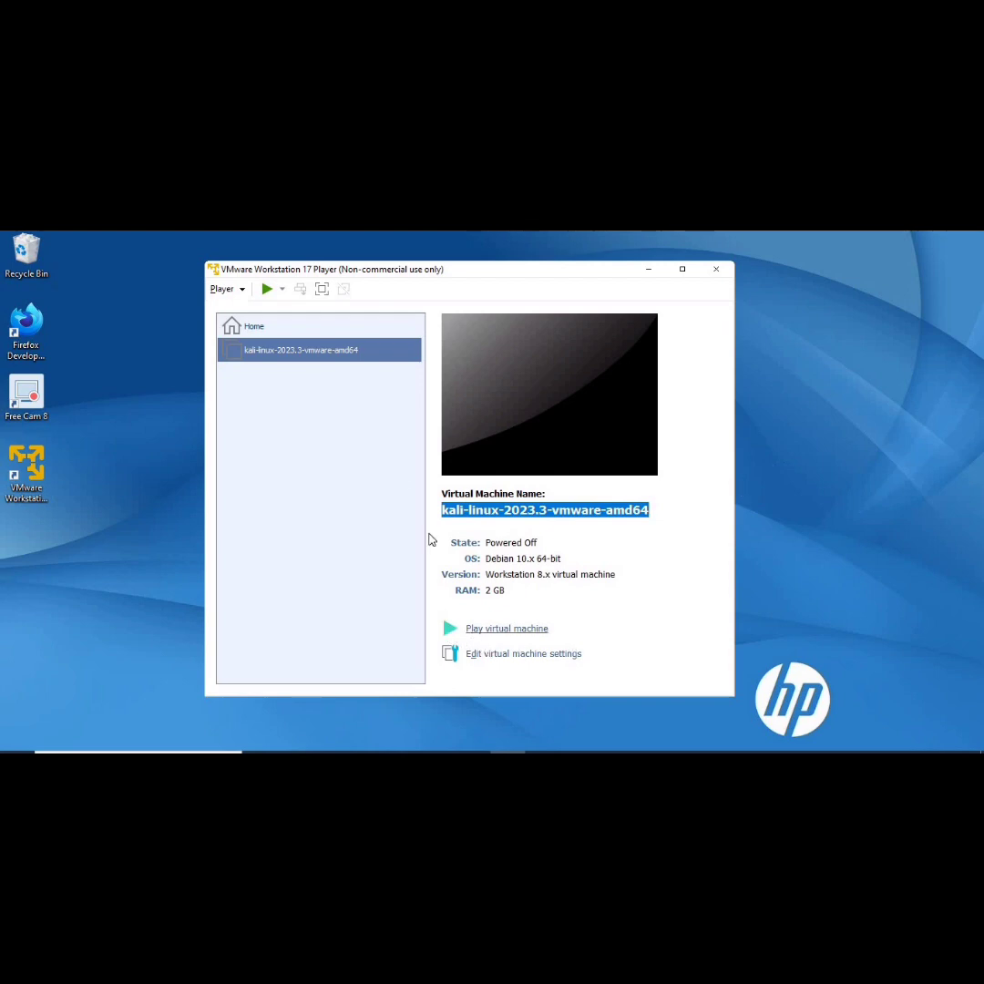
# Start the kali-linux-2023.3-vmware-amd64 virtual machine and log in as user kali with the account password
pyautogui.doubleClick(378, 351)
pyautogui.click(454, 631)
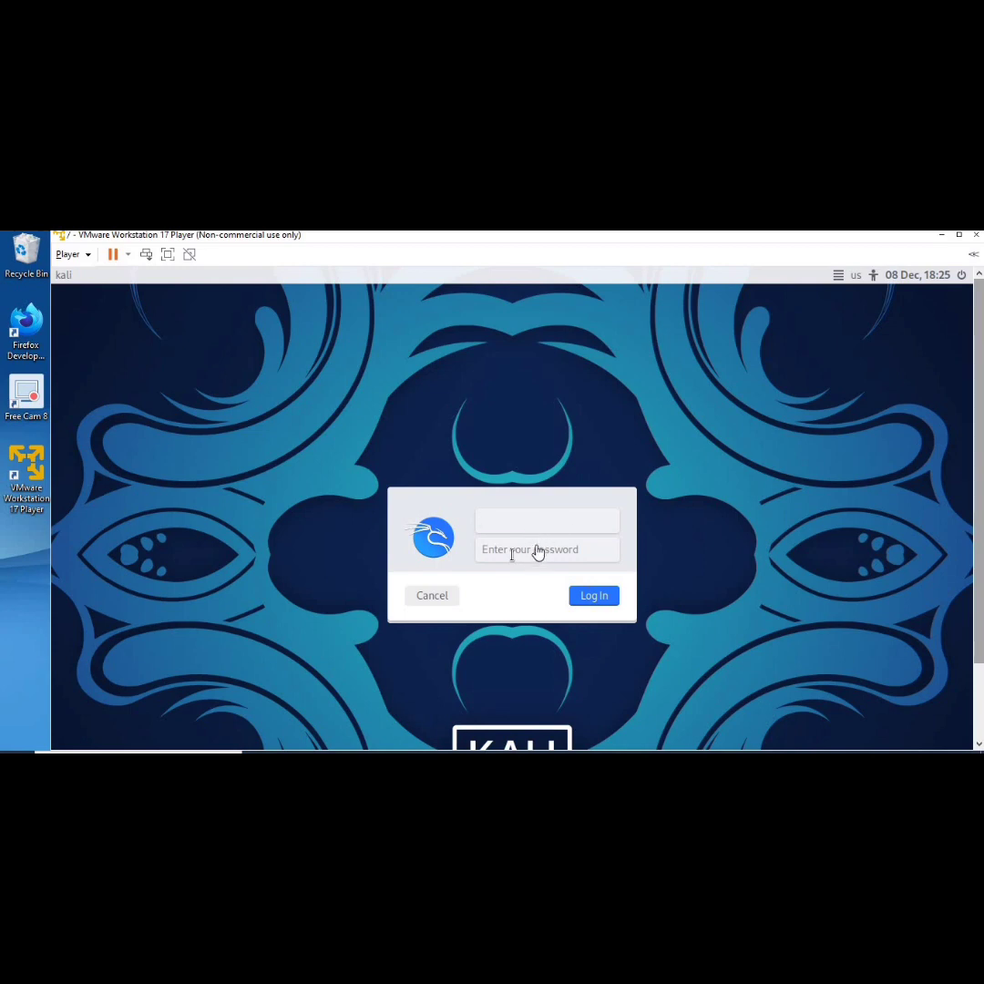
pyautogui.click(509, 521)
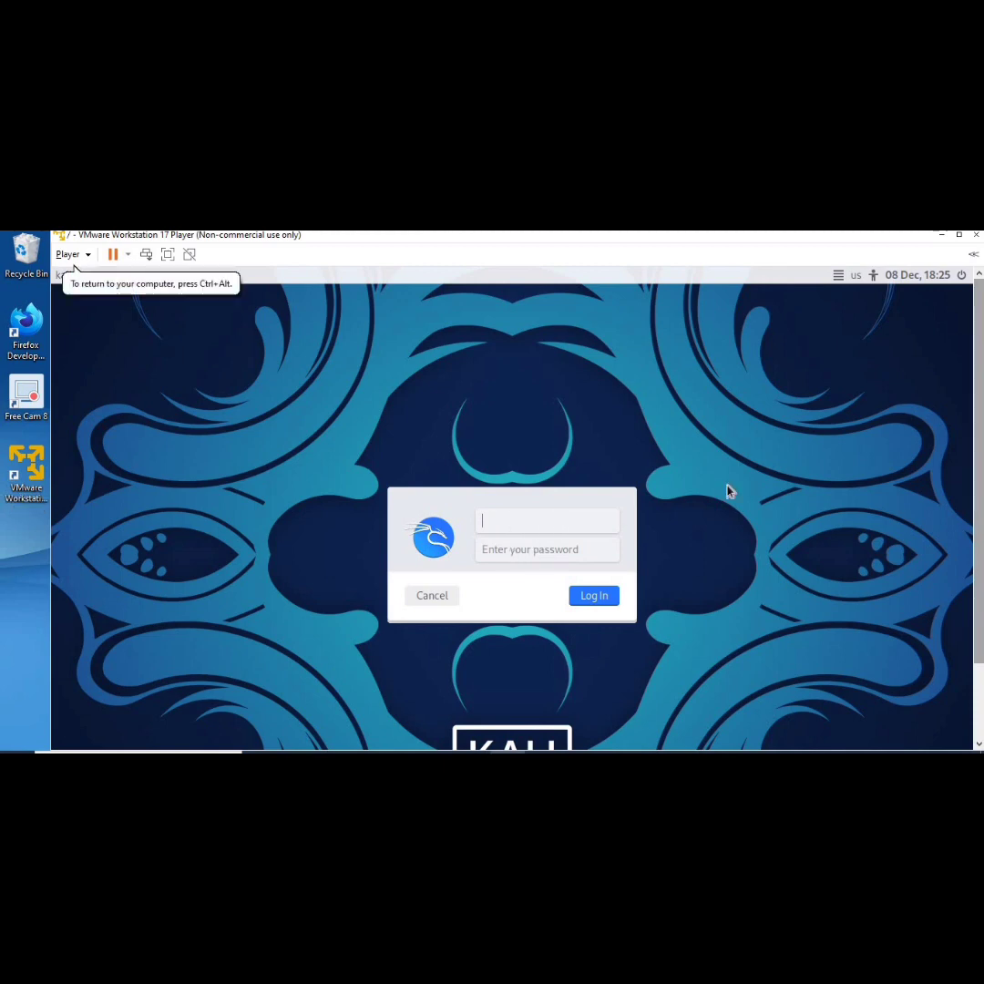
pyautogui.write('kali')
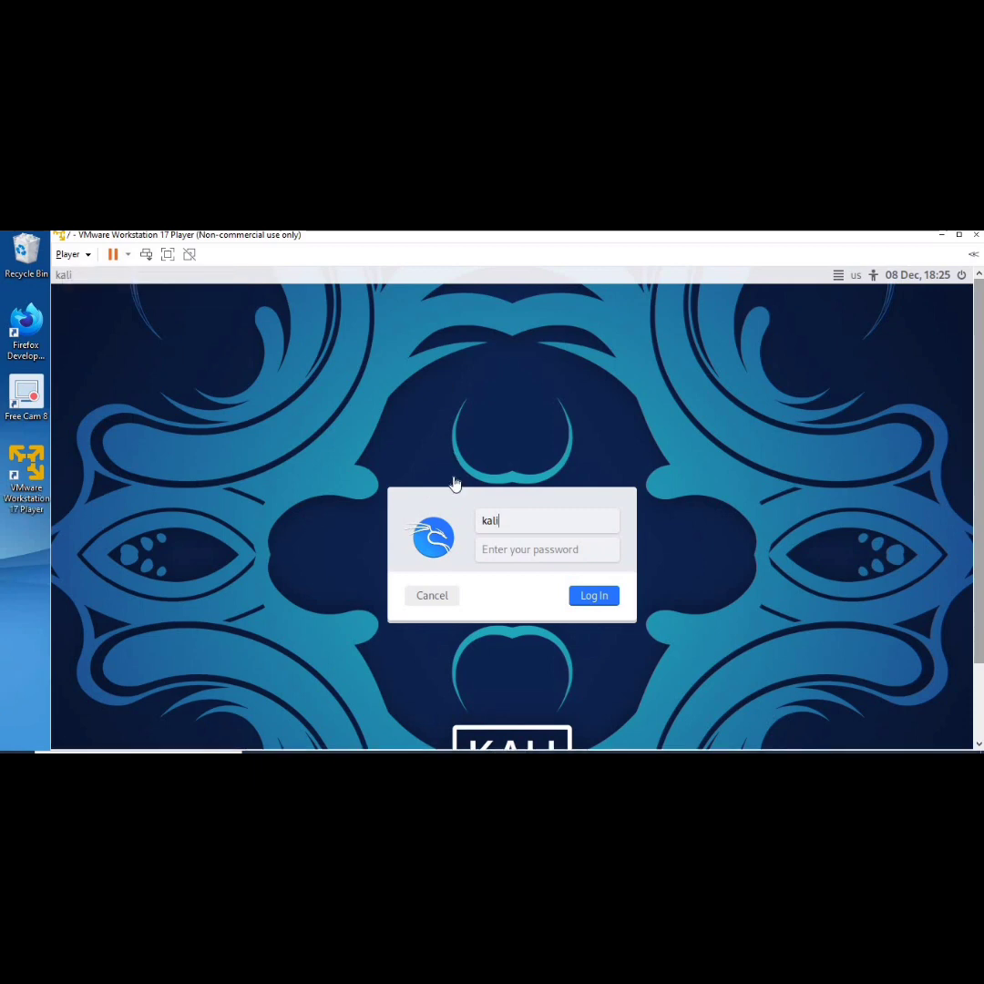
pyautogui.click(518, 550)
pyautogui.write('kali')
pyautogui.press('Return')
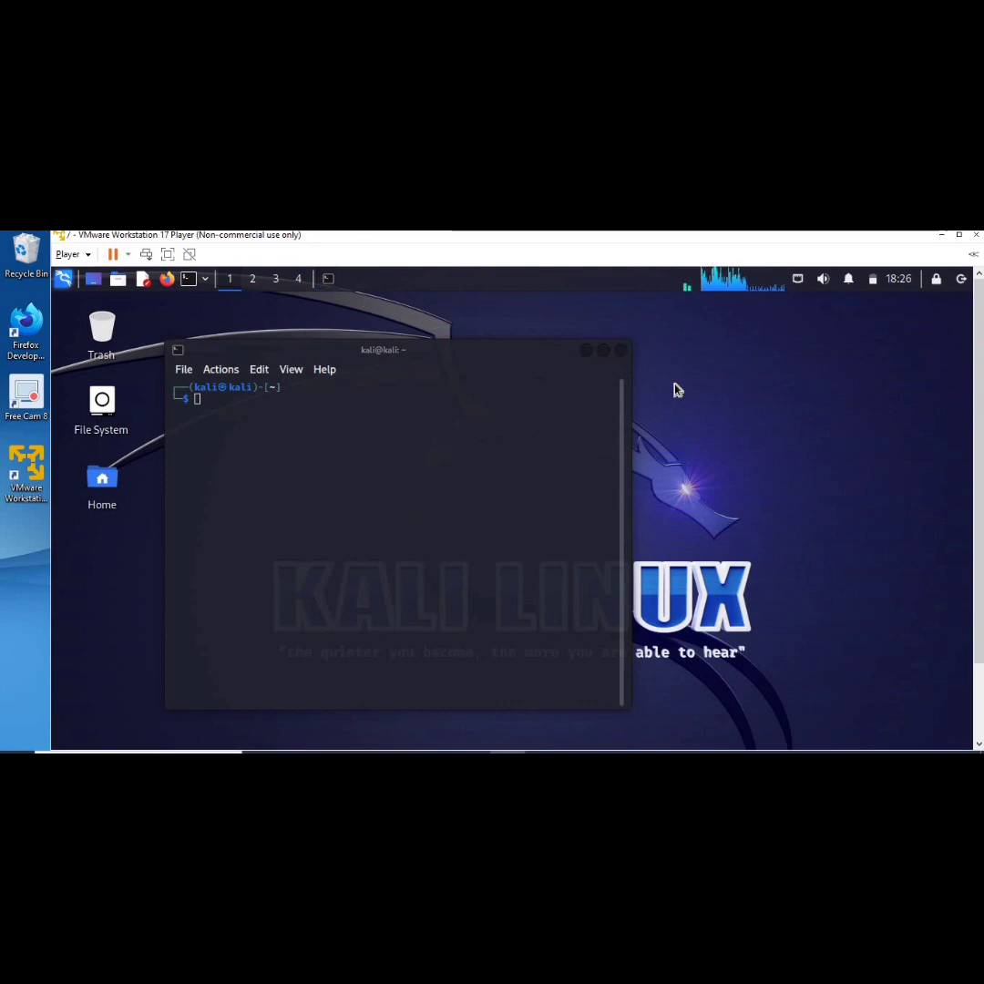
# Open the kali home folder in the Thunar file manager and select the Desktop folder
pyautogui.click(84, 570)
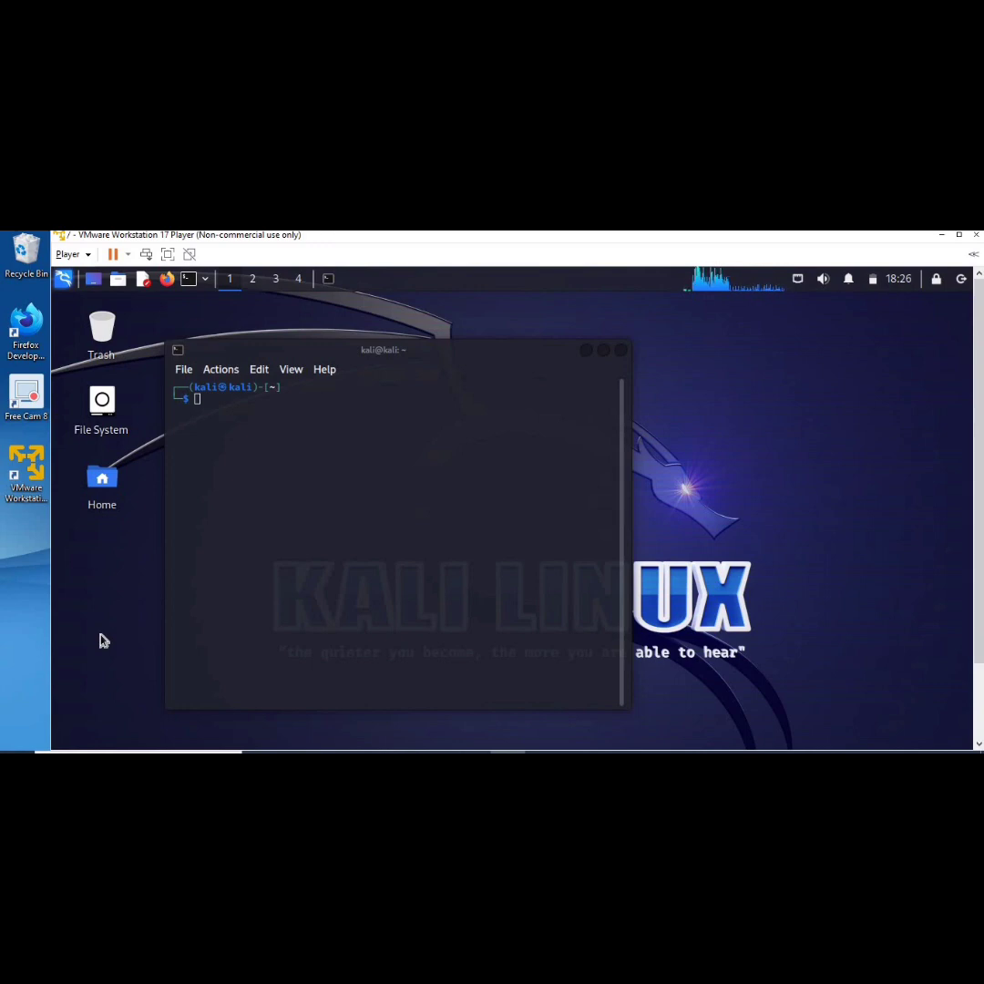
pyautogui.click(39, 548)
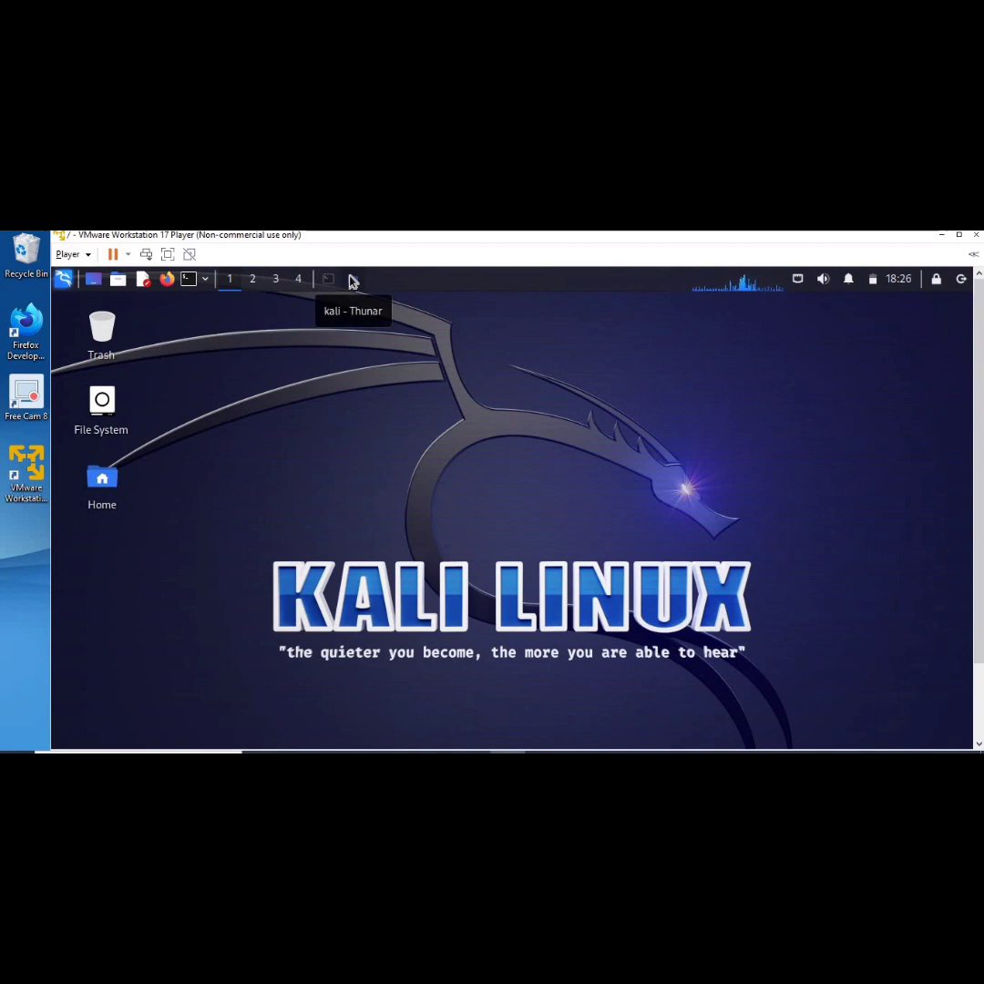
pyautogui.click(352, 281)
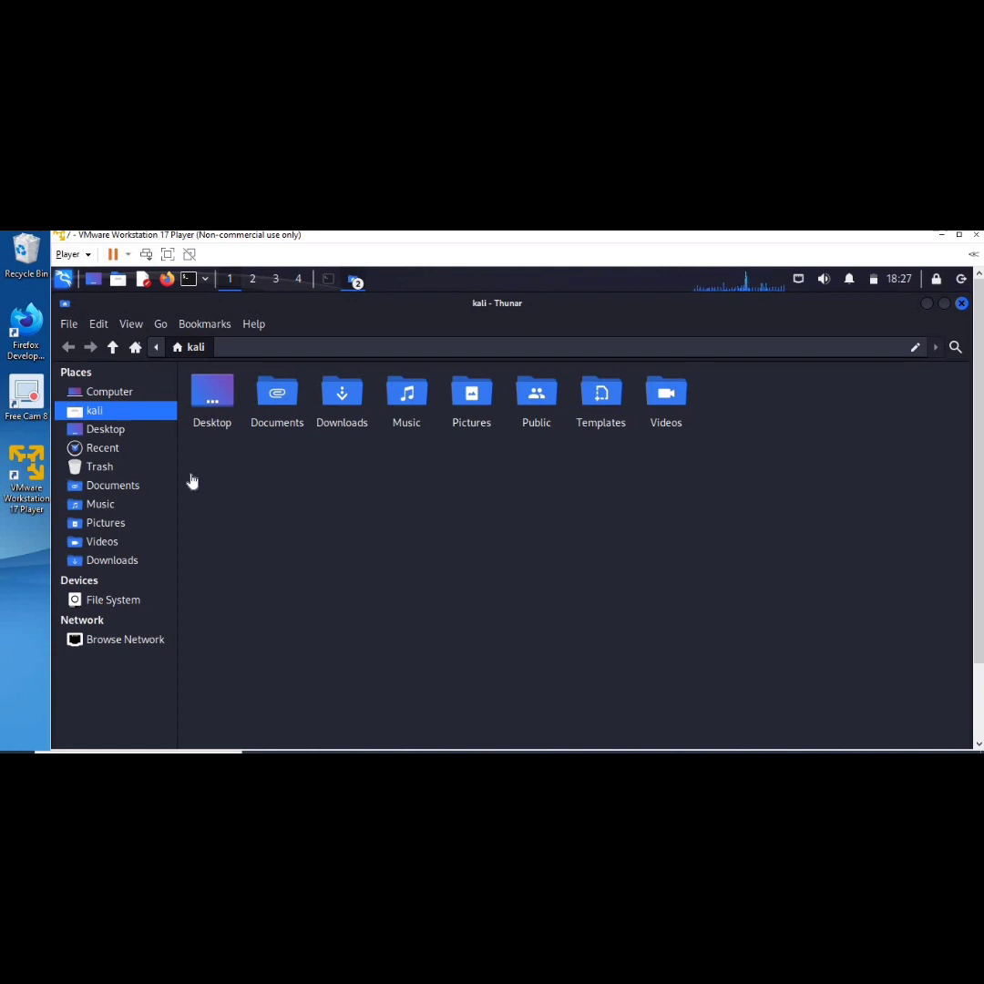
pyautogui.click(225, 395)
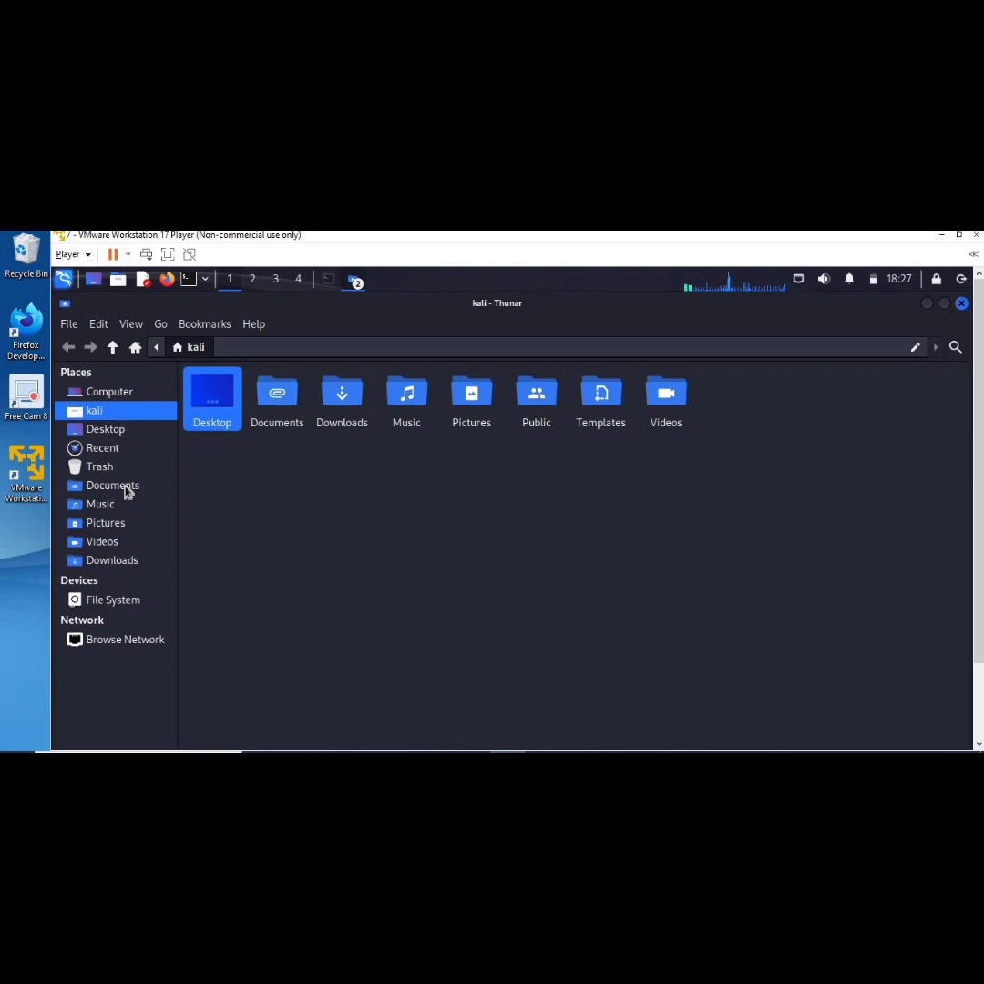
# List the home directory in the terminal with ls and move the terminal window below Thunar's folder icons
pyautogui.click(329, 283)
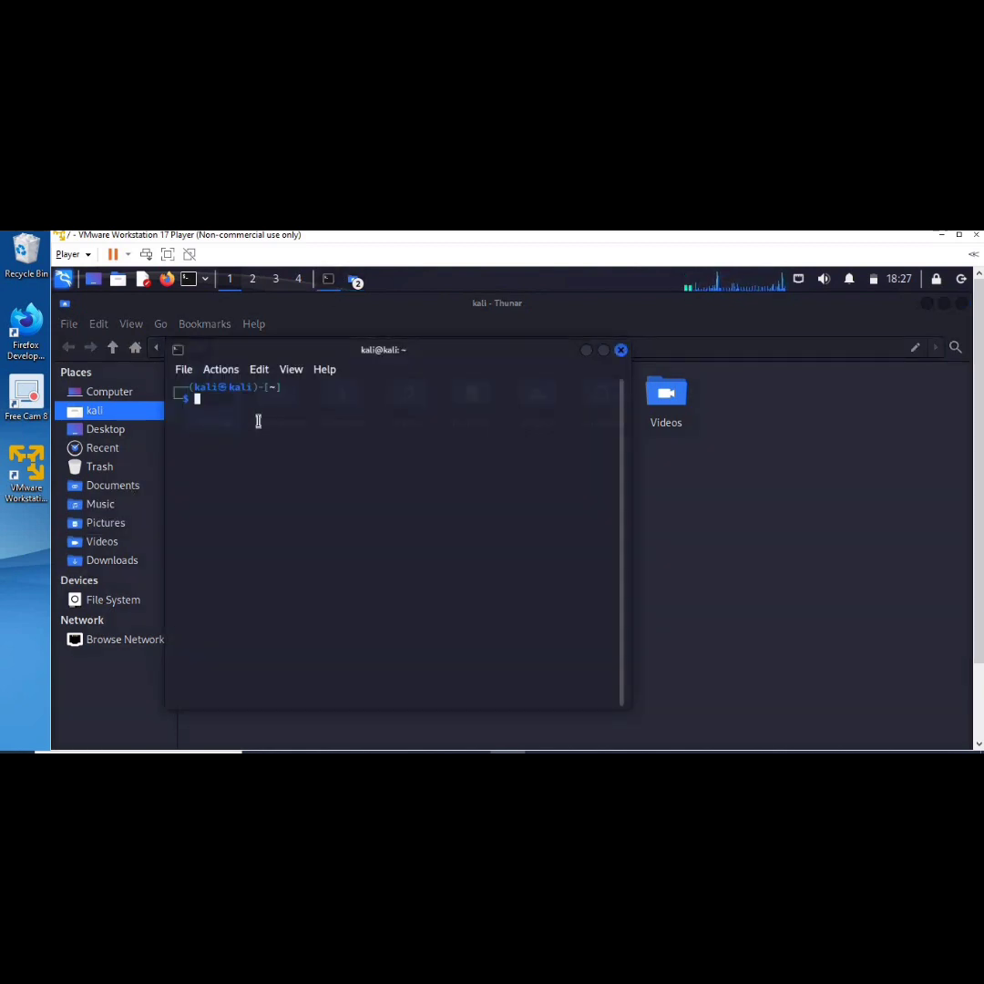
pyautogui.write('ls')
pyautogui.press('Return')
pyautogui.moveTo(338, 353); pyautogui.dragTo(603, 571)
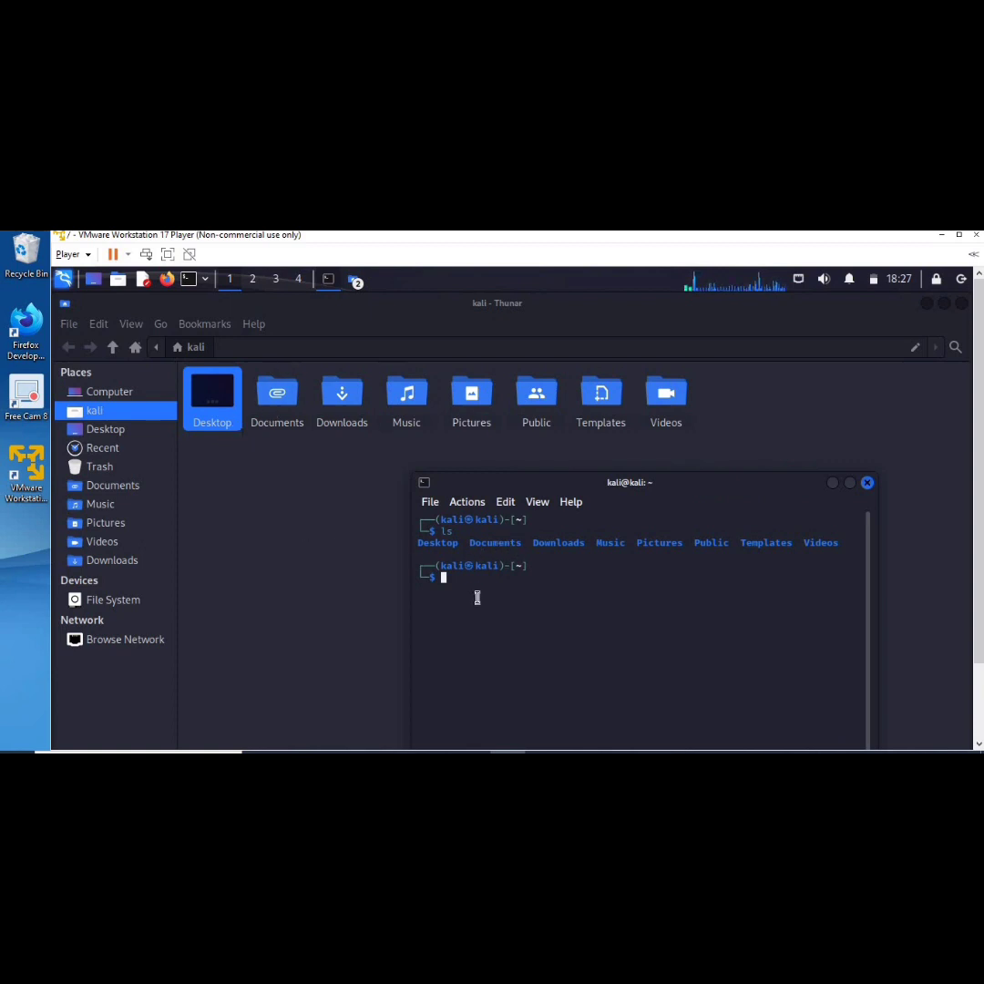
# Change to the Desktop directory in the terminal with cd Desktop and list its contents with ls
pyautogui.moveTo(690, 493); pyautogui.dragTo(622, 475)
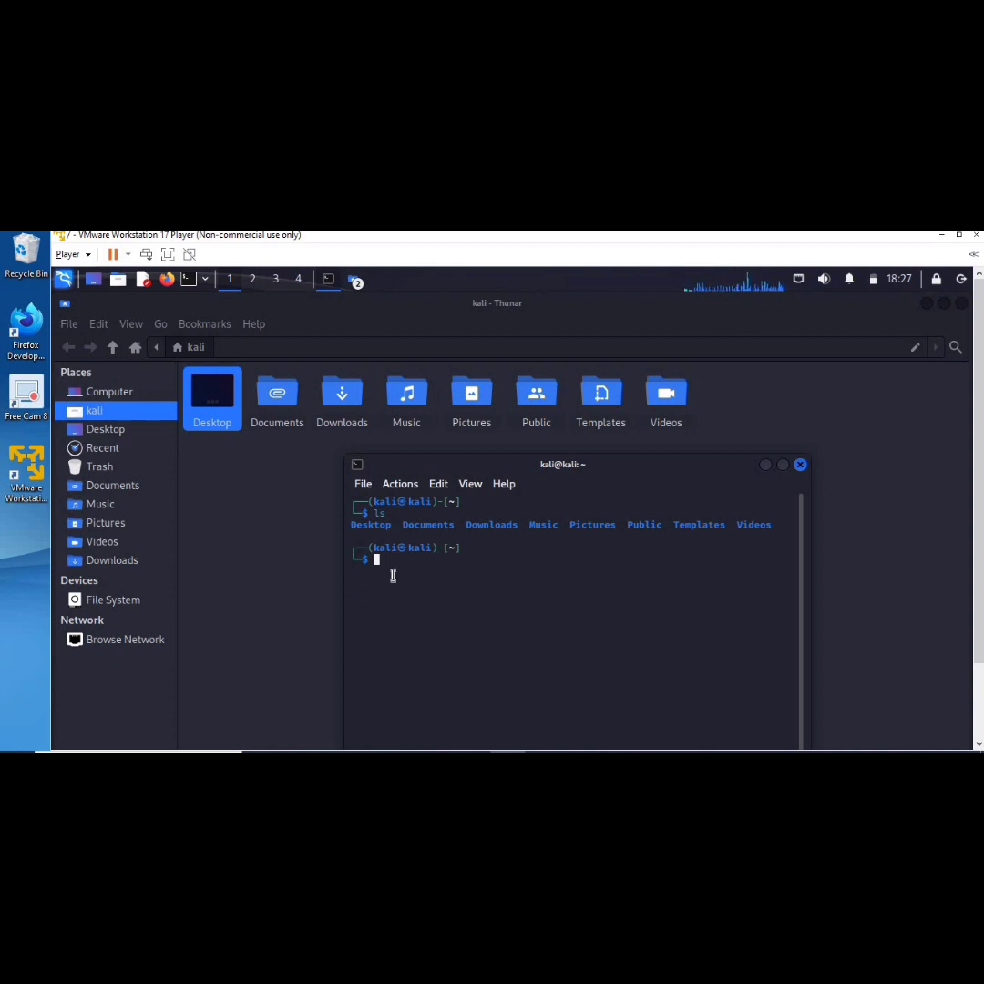
pyautogui.write('cd')
pyautogui.press('Right')
pyautogui.press('Return')
pyautogui.write('ls')
pyautogui.press('Return')
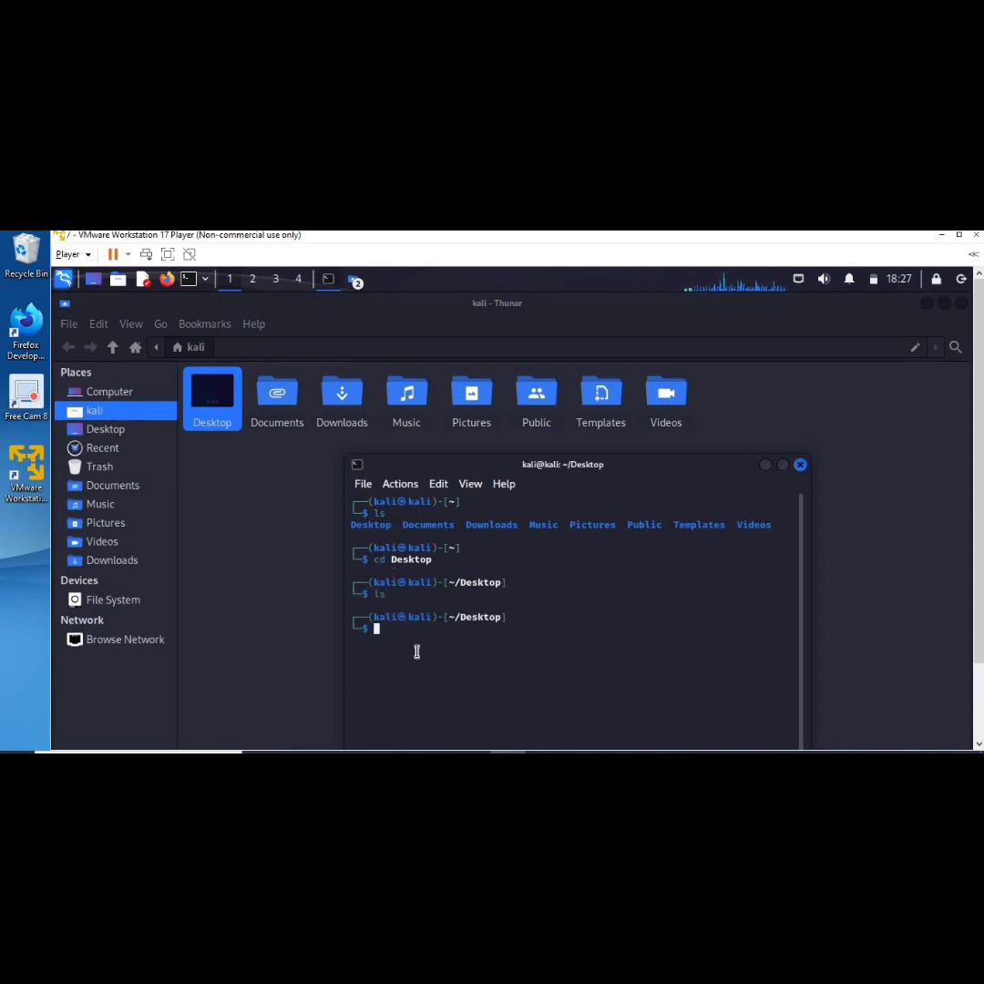
# Open the Desktop folder in Thunar, followed by the File System root, to view their contents
pyautogui.click(199, 492)
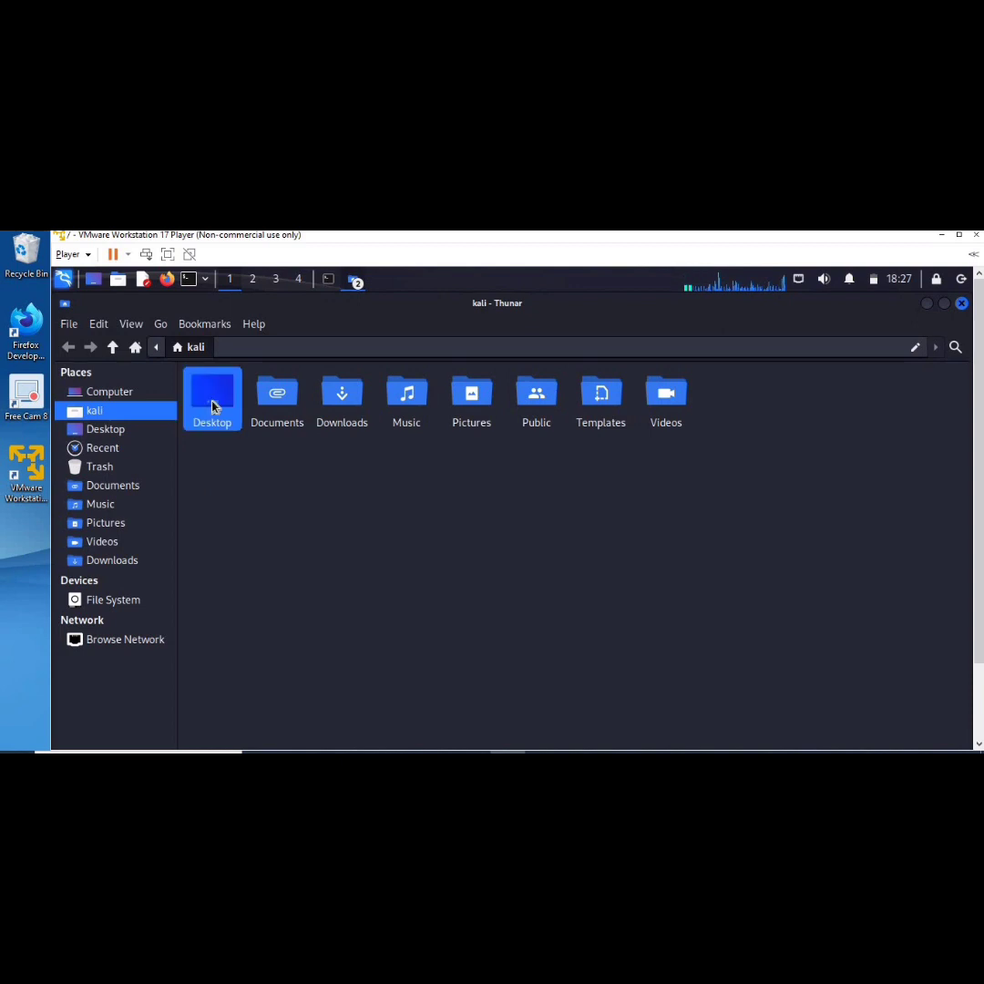
pyautogui.doubleClick(209, 407)
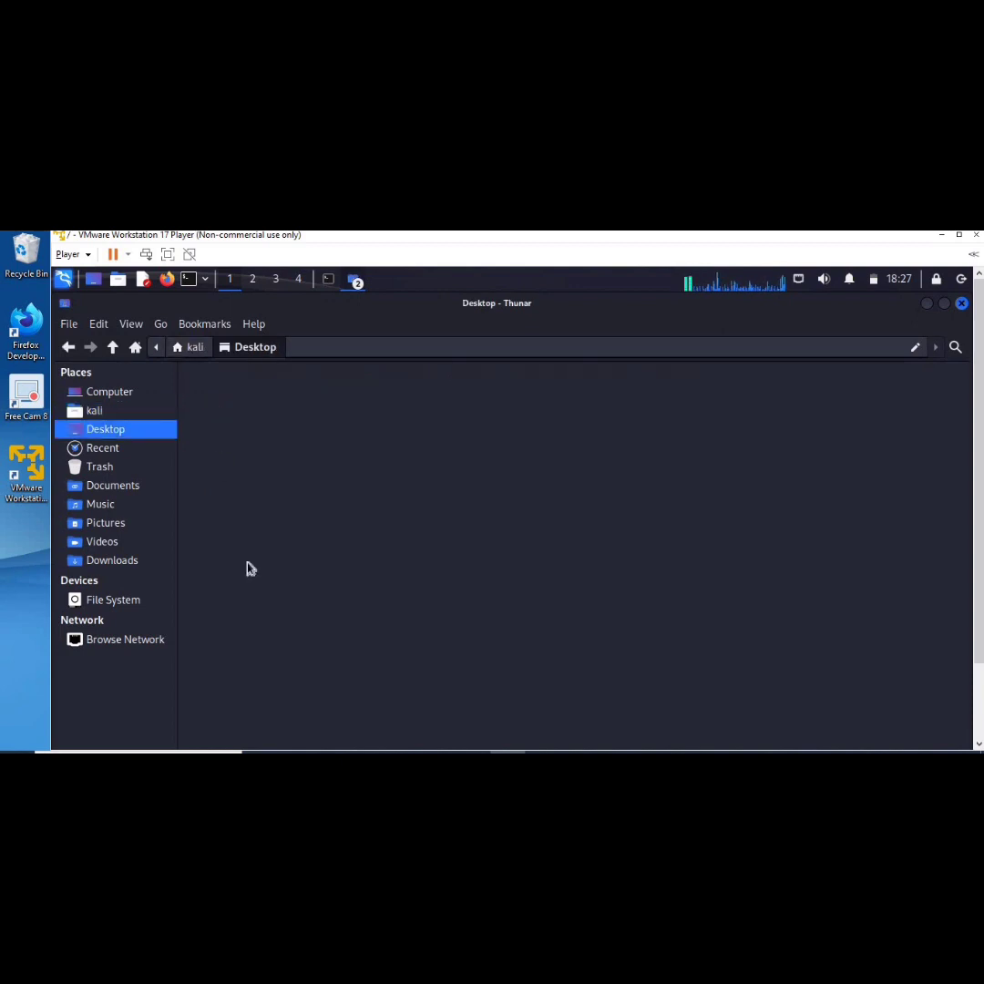
pyautogui.click(110, 601)
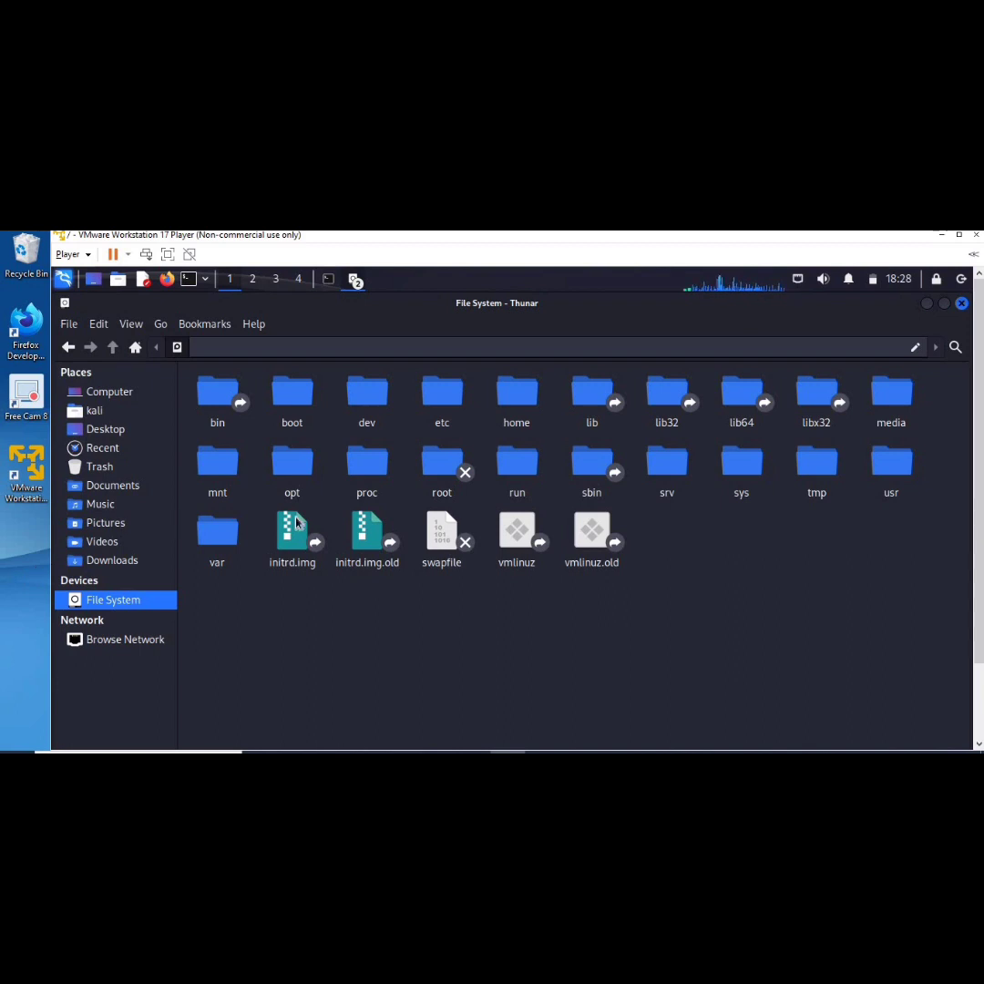
# Minimise the virtual machine to look at the Windows Downloads folder, and return to the Kali window in VMware Workstation Player
pyautogui.click(942, 235)
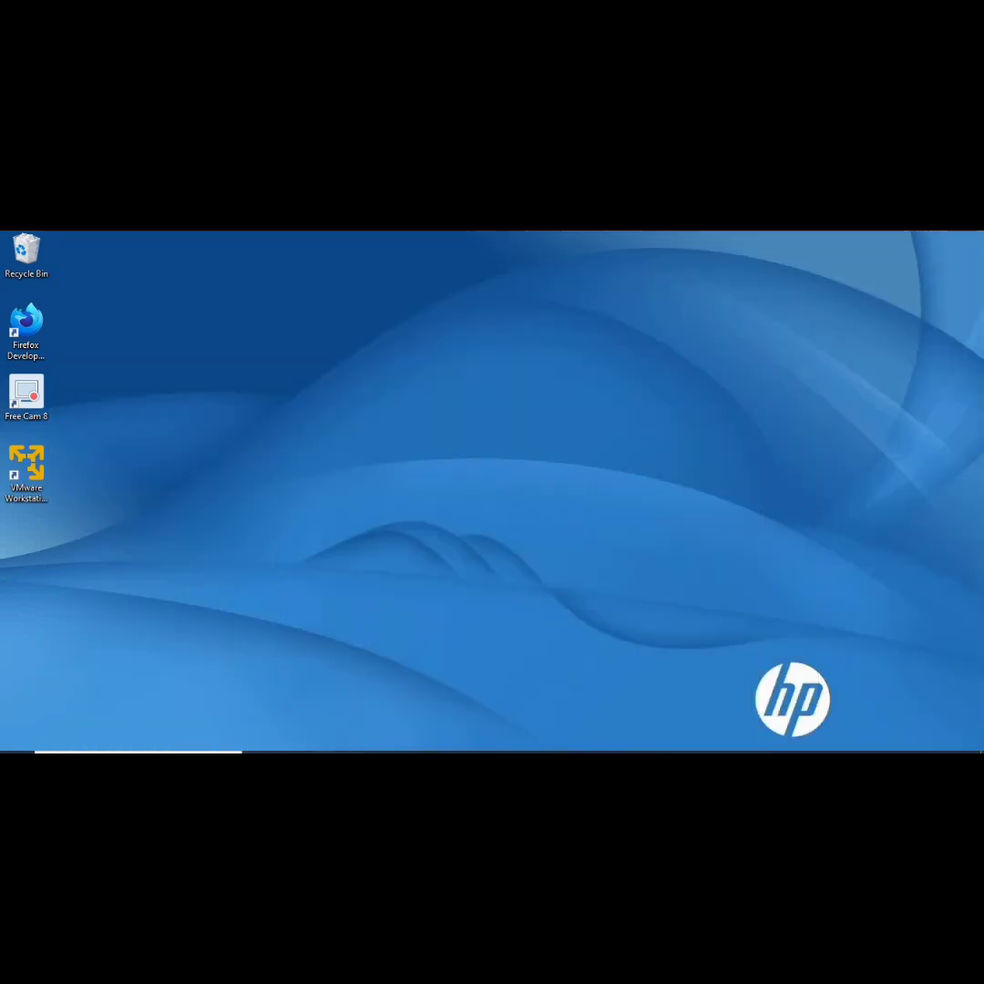
pyautogui.moveTo(331, 750)
pyautogui.click(330, 706)
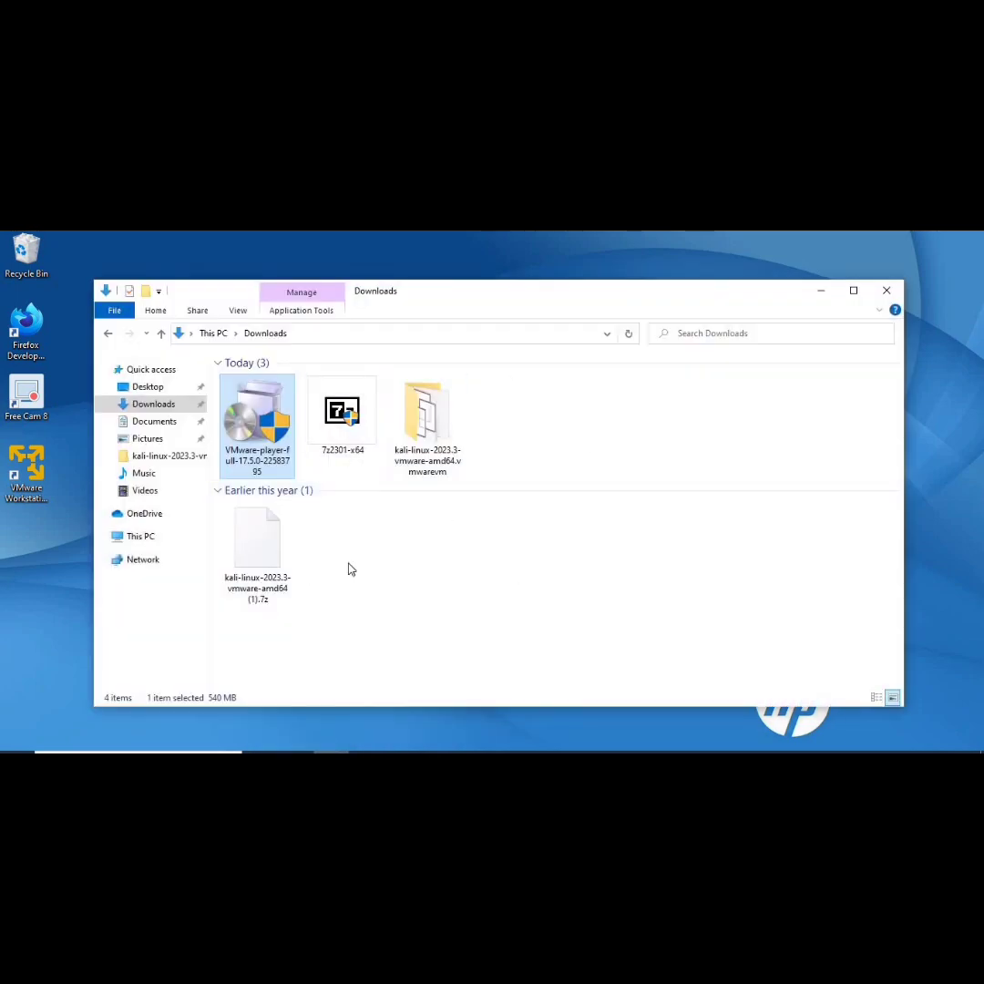
pyautogui.click(820, 294)
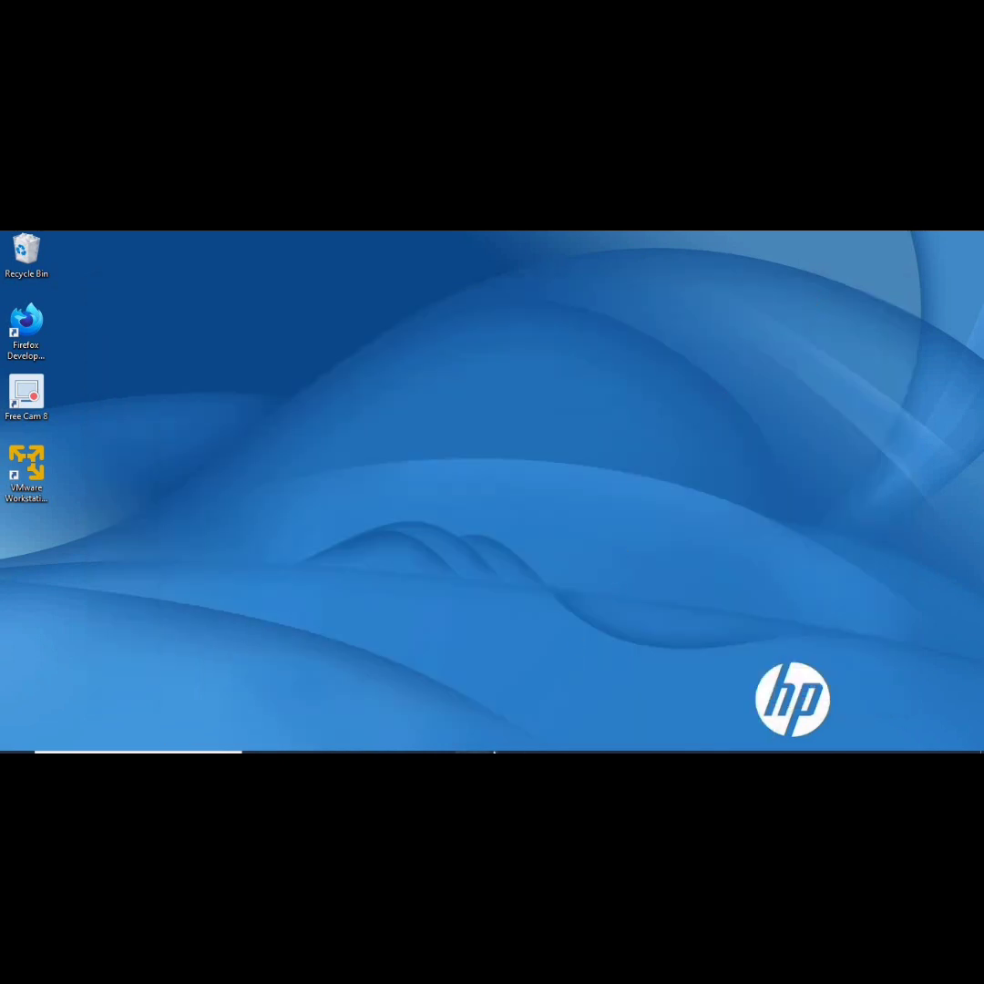
pyautogui.moveTo(508, 751)
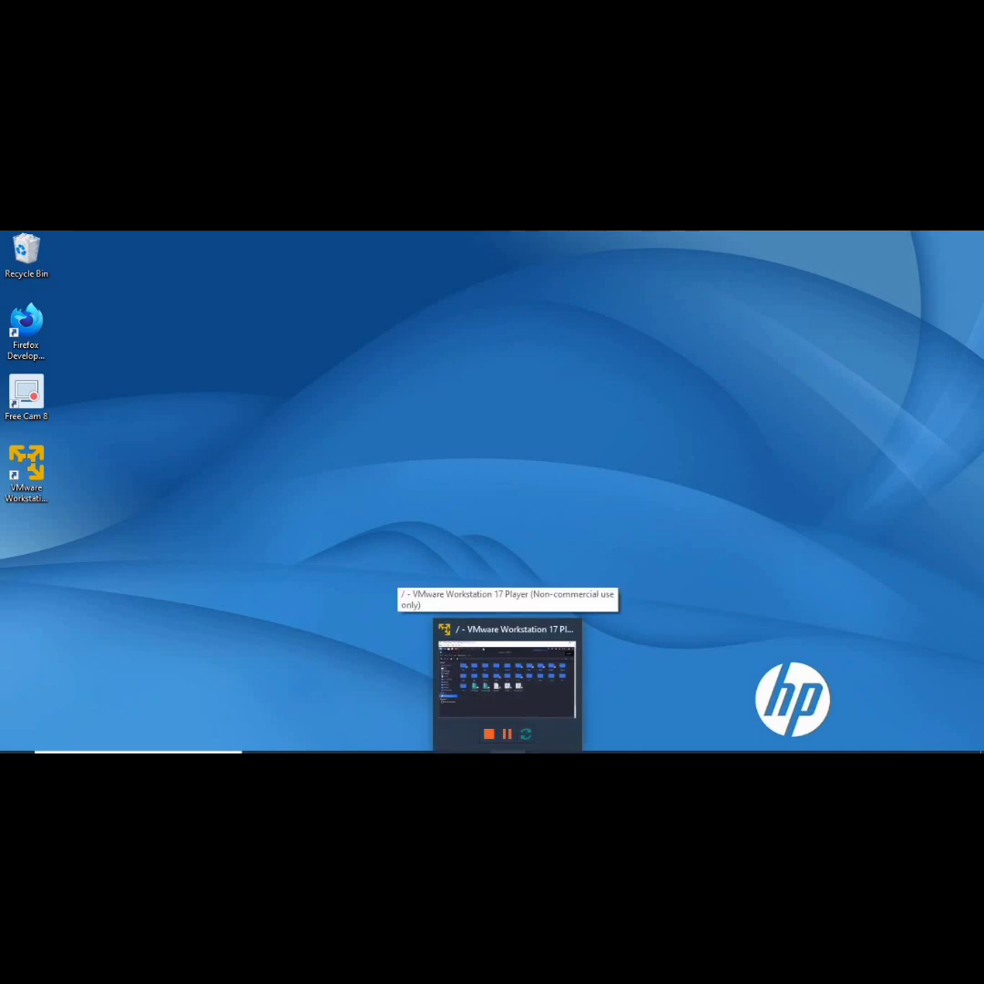
pyautogui.click(507, 749)
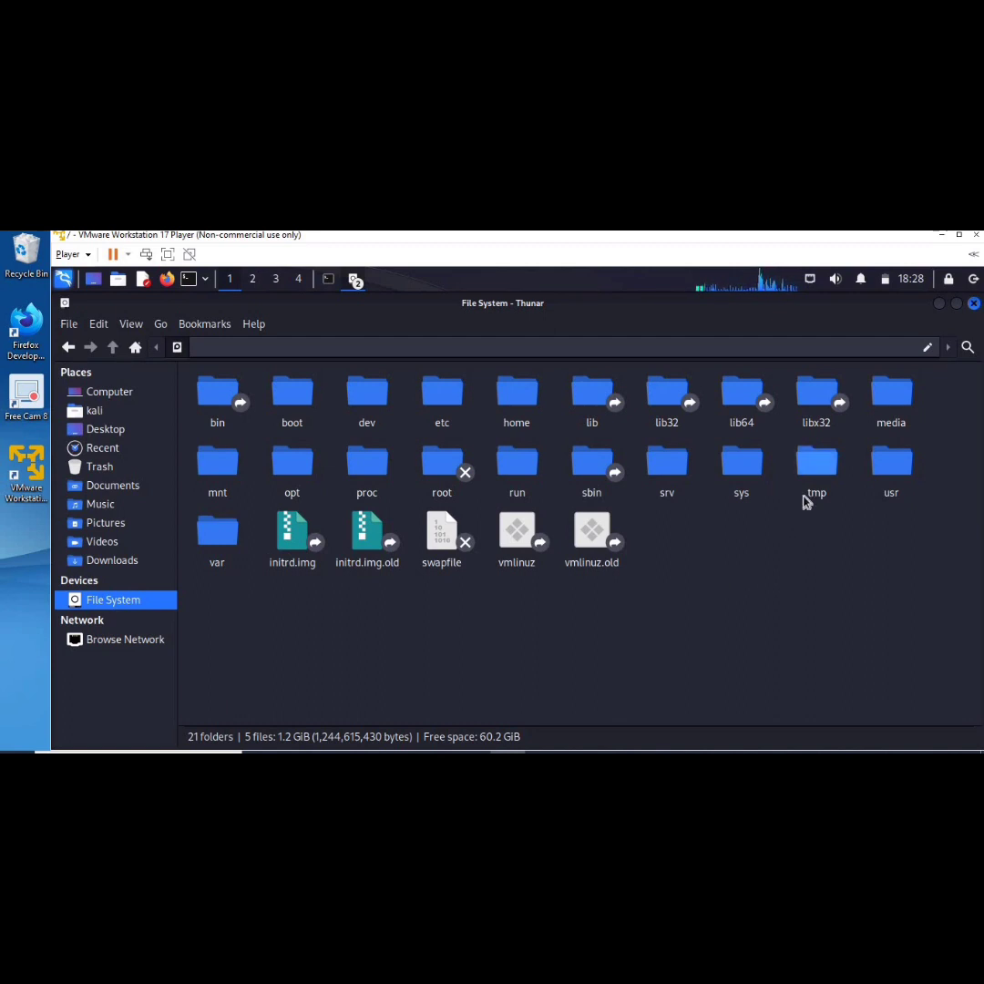
# Minimise Thunar and review the kali session's log-out, restart and shutdown options without choosing any
pyautogui.click(942, 305)
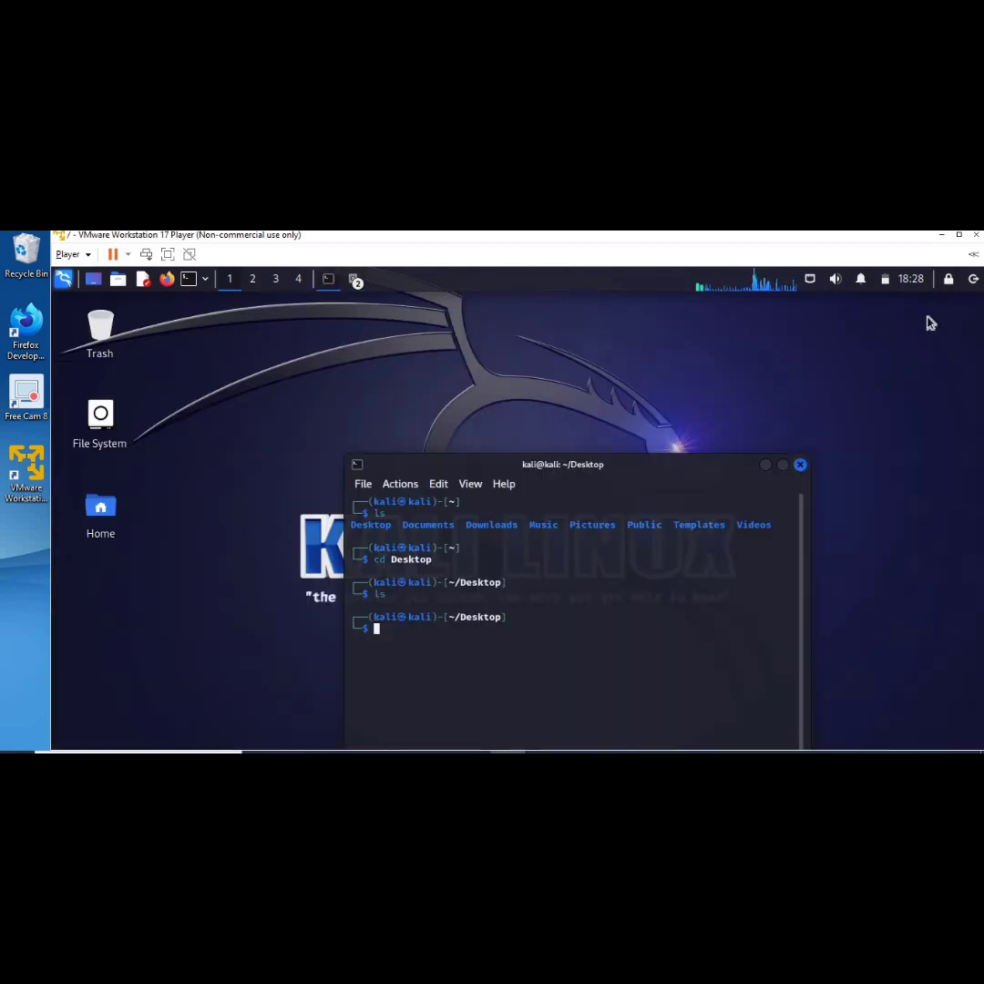
pyautogui.click(972, 280)
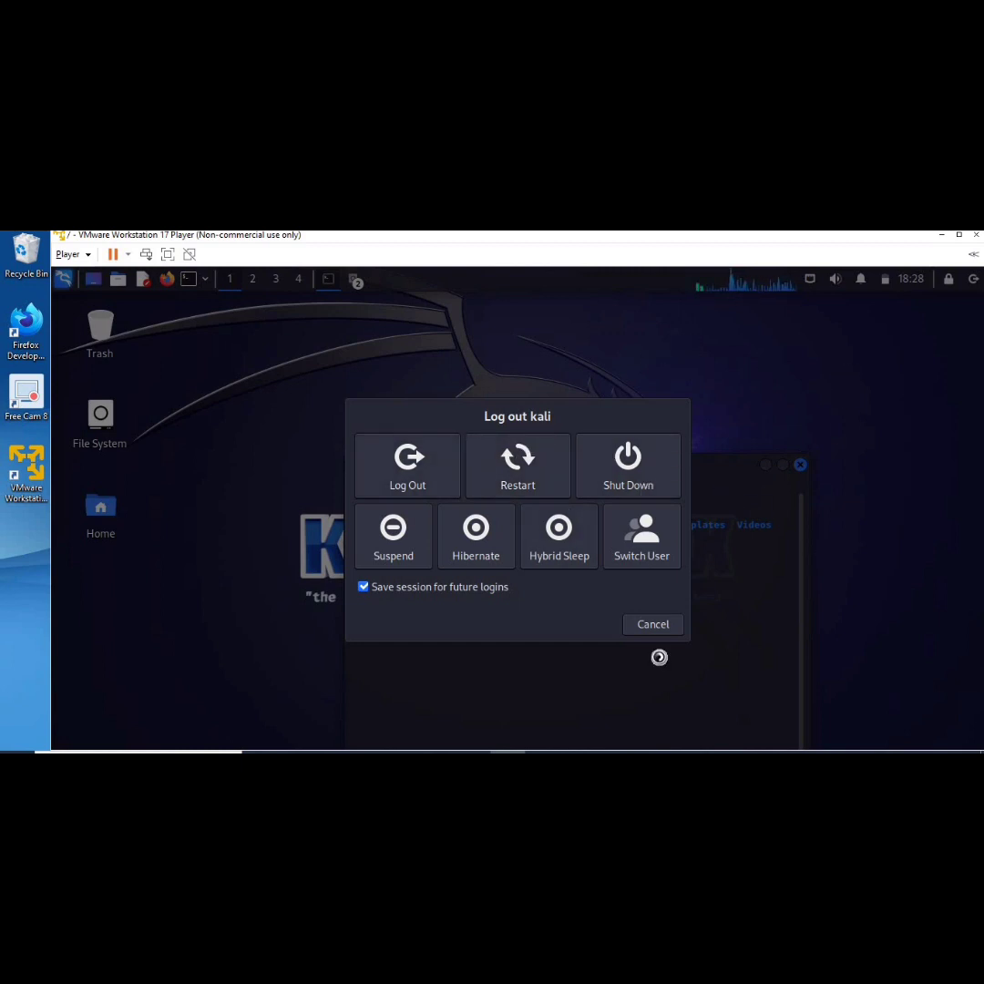
pyautogui.click(663, 626)
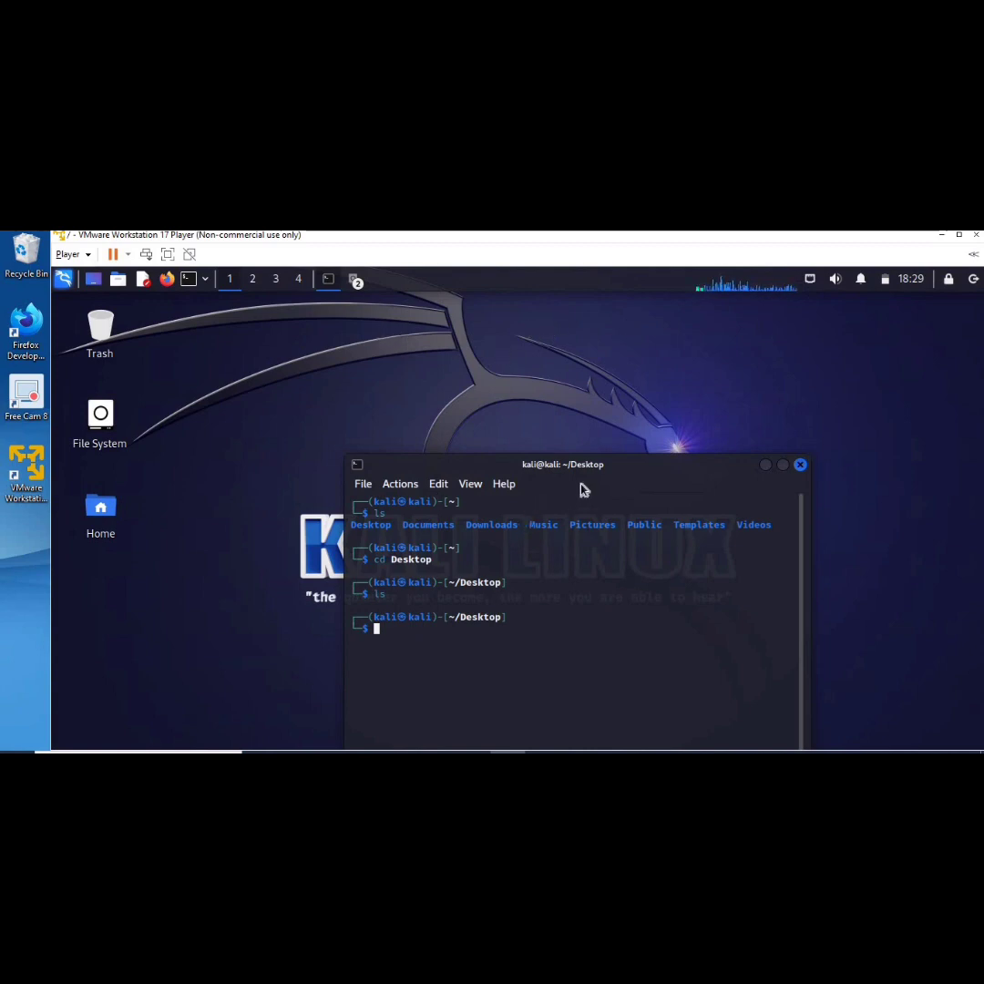
pyautogui.moveTo(654, 470); pyautogui.dragTo(519, 373)
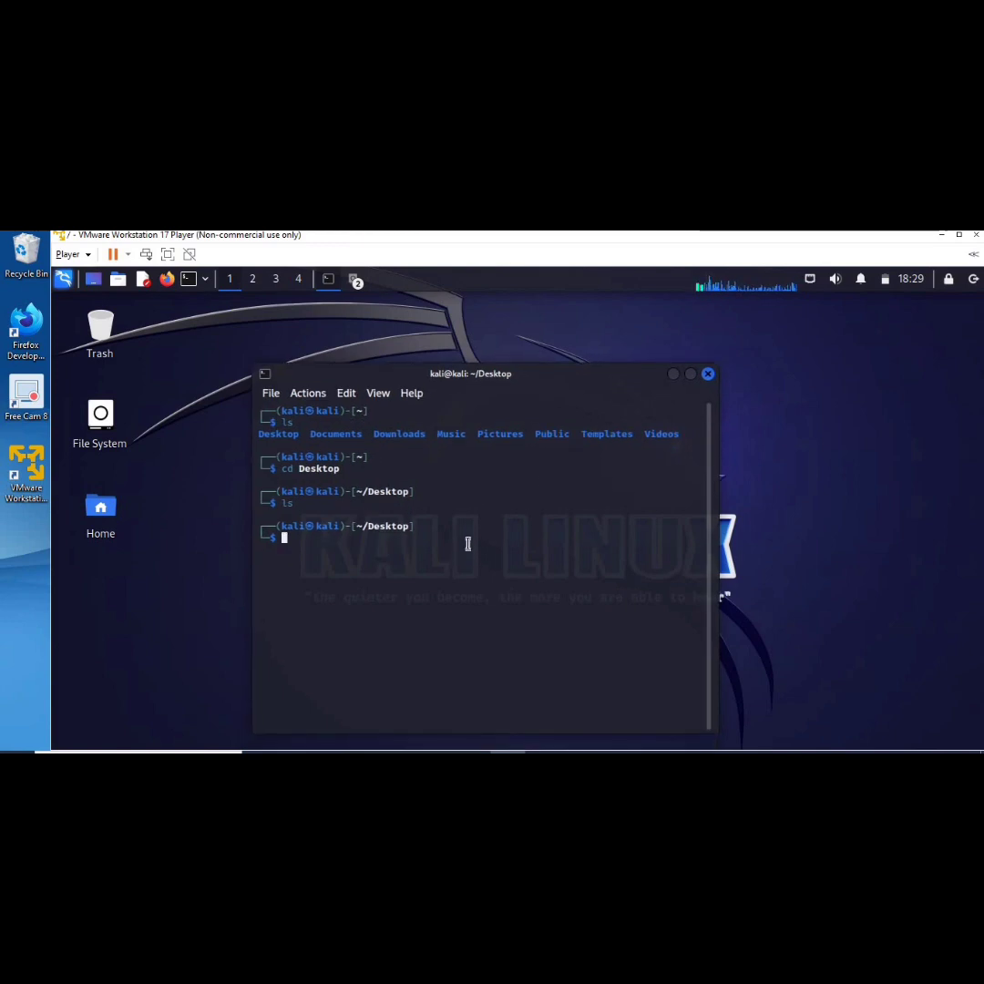
pyautogui.click(974, 279)
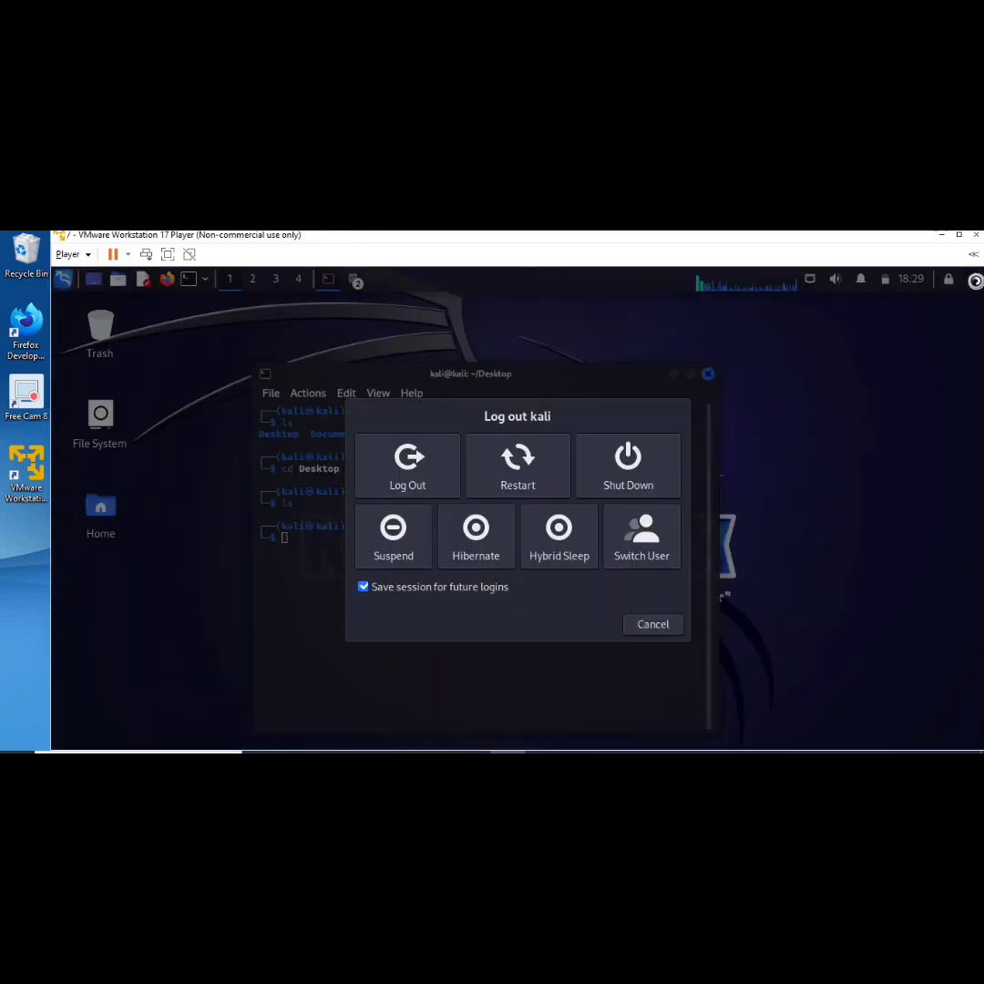
pyautogui.click(652, 625)
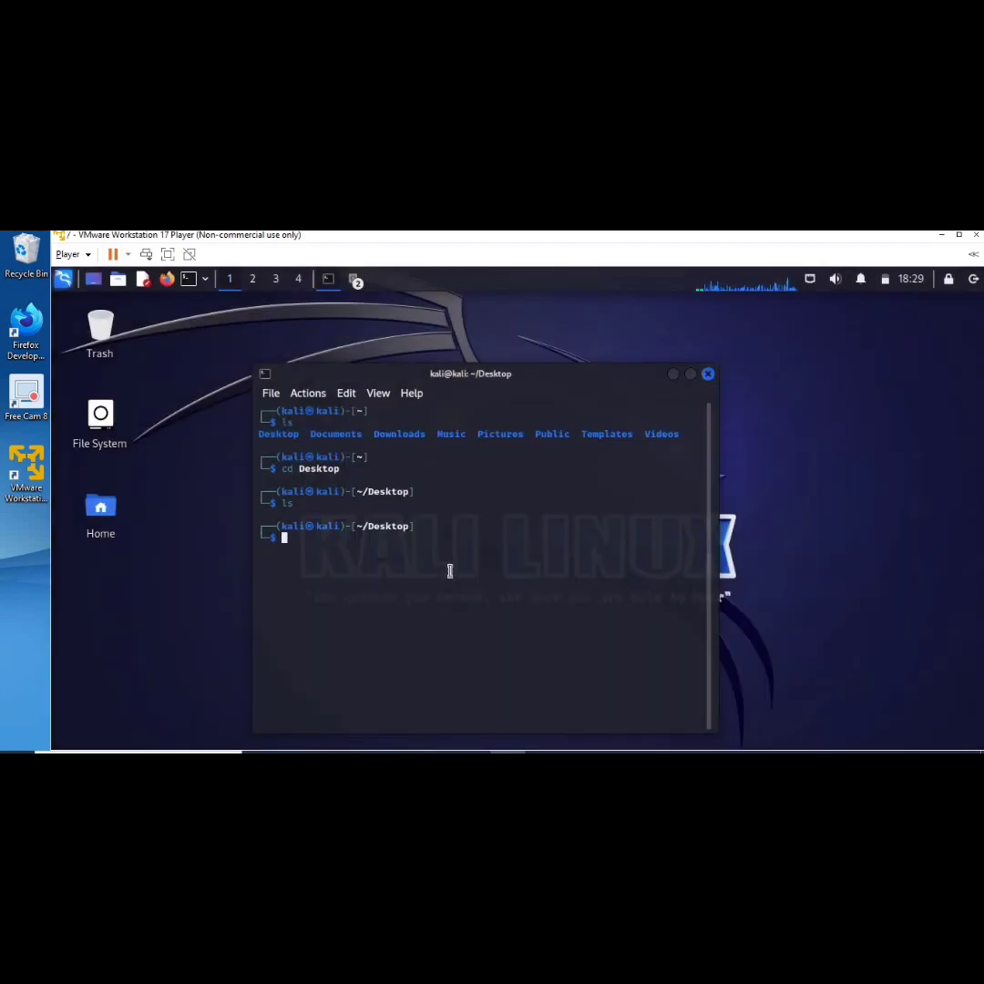
# Shut down the Kali virtual machine from the terminal with poweroff and dismiss the Removable Devices hint
pyautogui.write('power')
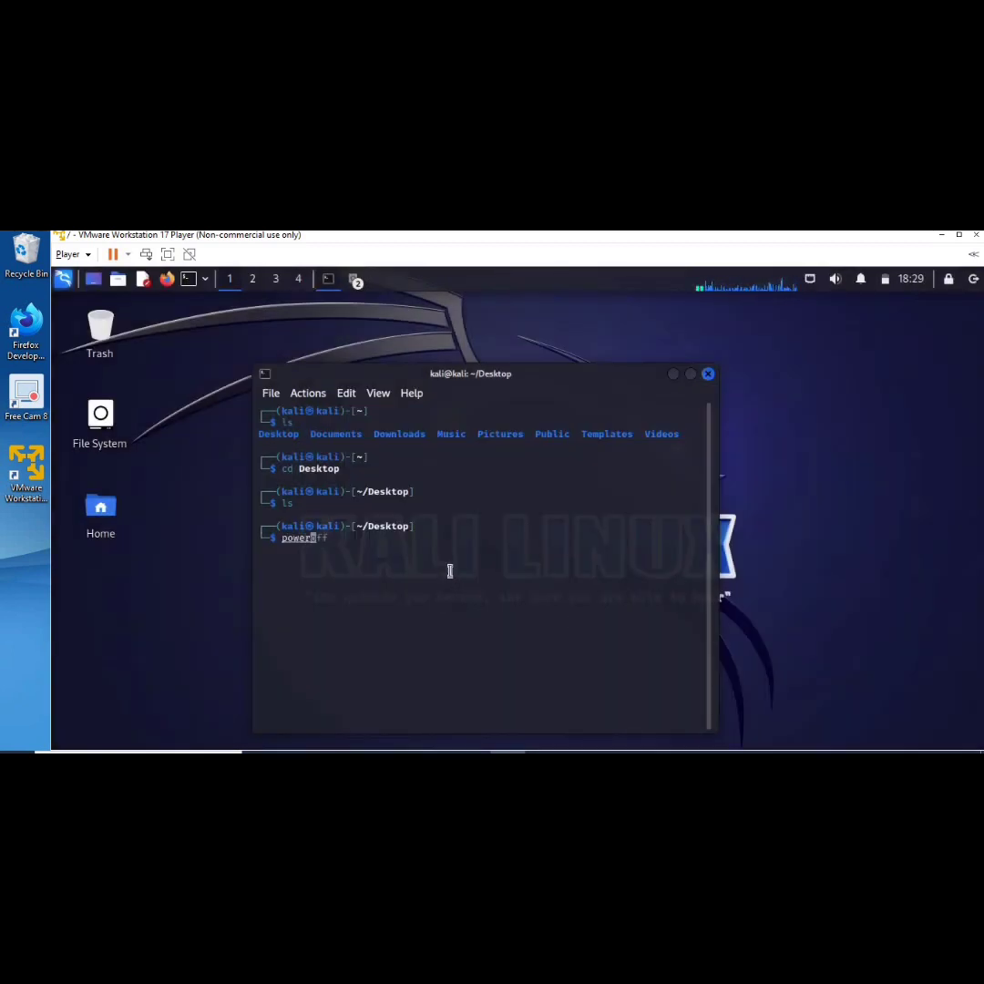
pyautogui.write('off')
pyautogui.press('Return')
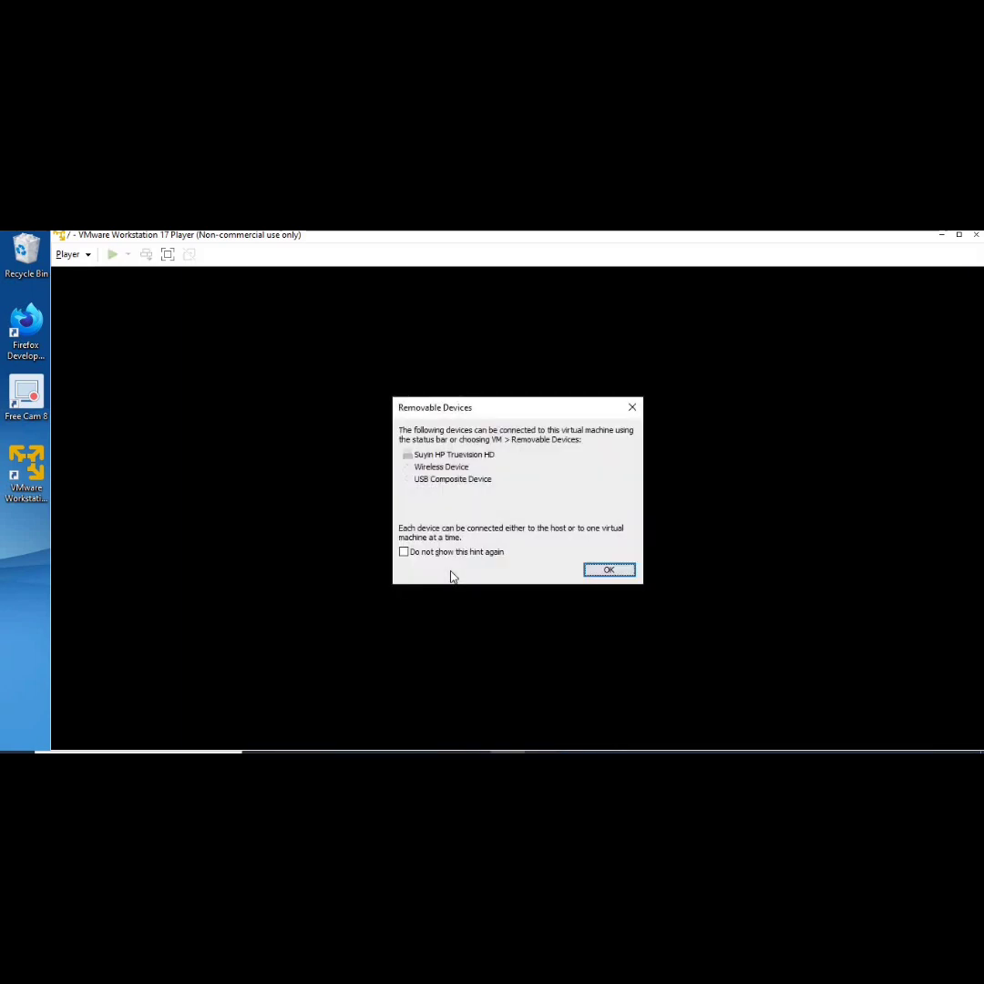
pyautogui.click(609, 571)
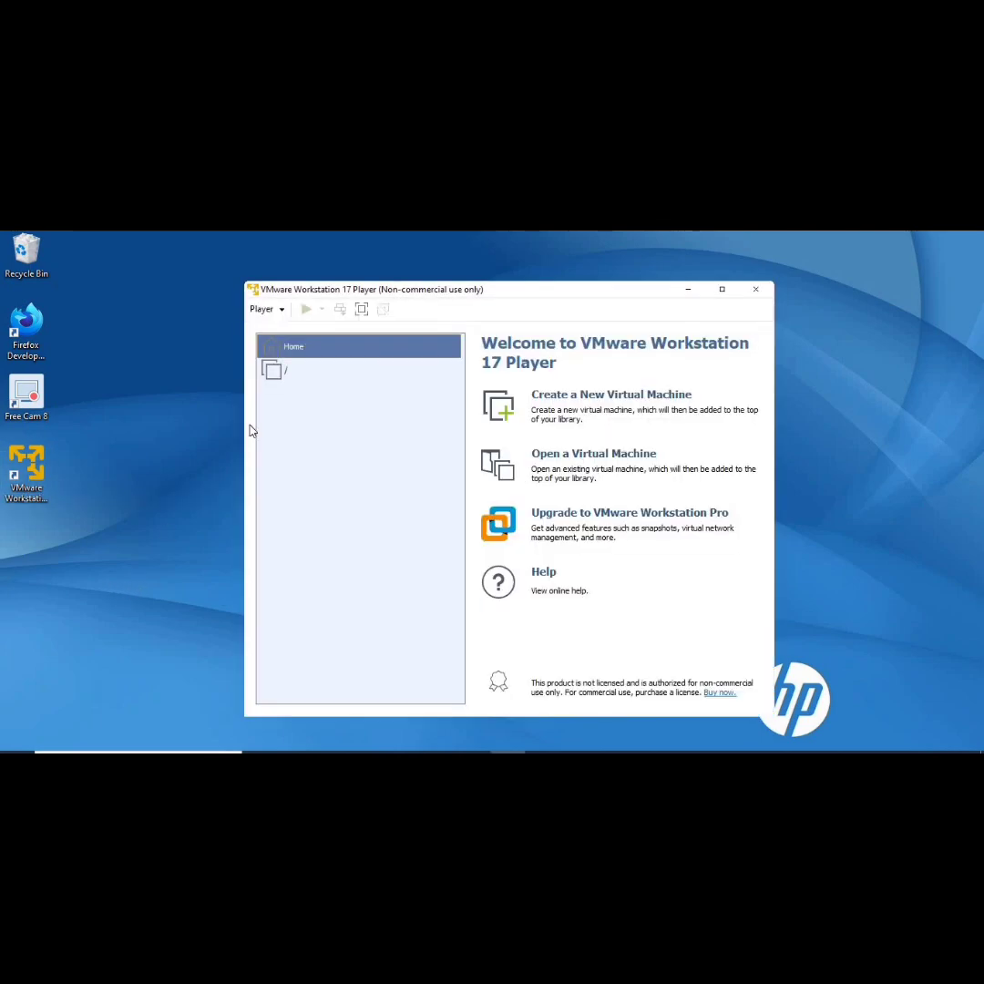
# Rename the powered-off virtual machine in the library to kali linux and start it
pyautogui.click(305, 370)
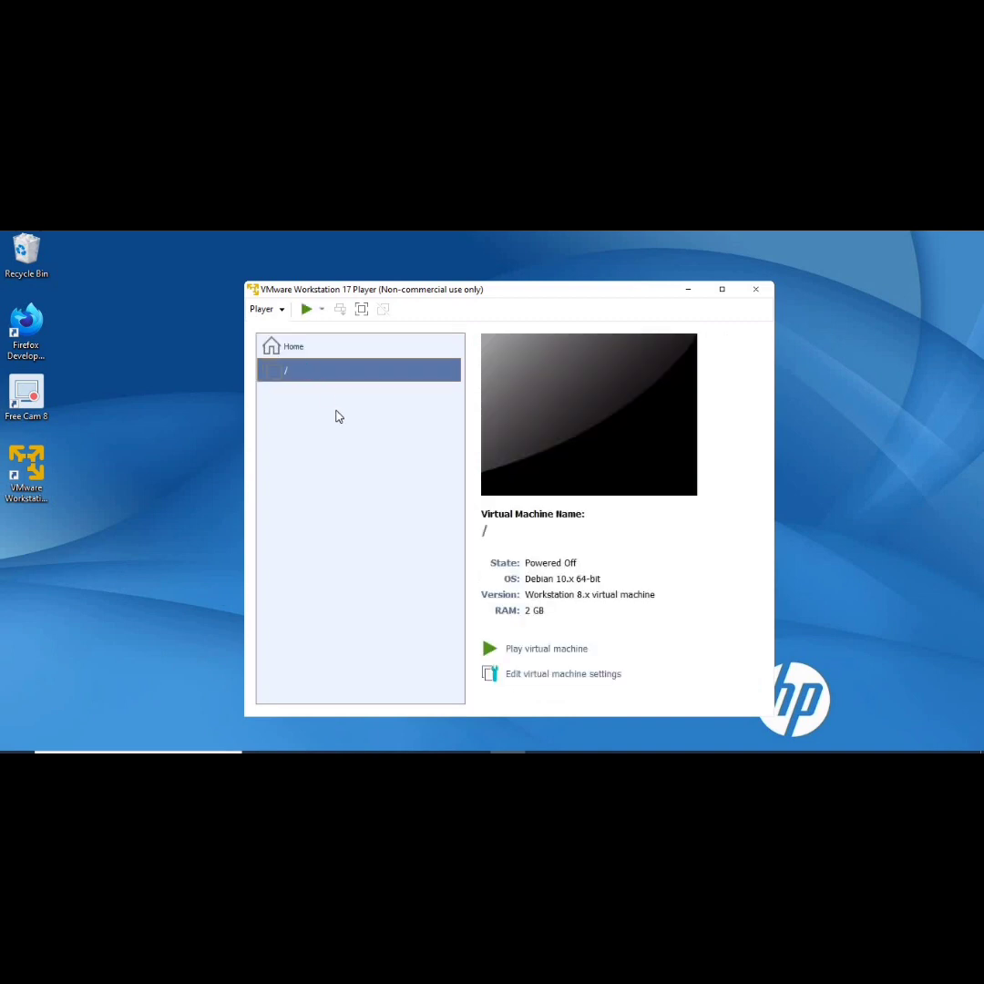
pyautogui.rightClick(308, 371)
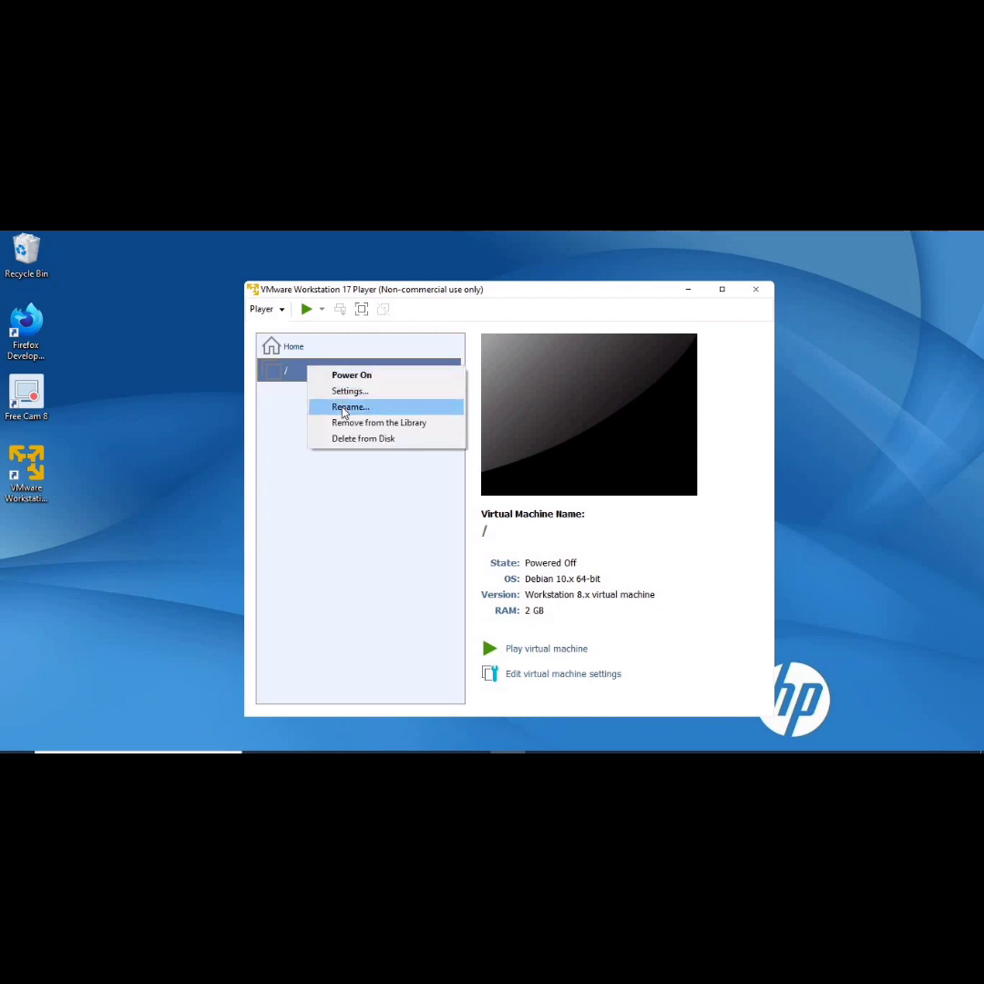
pyautogui.click(345, 413)
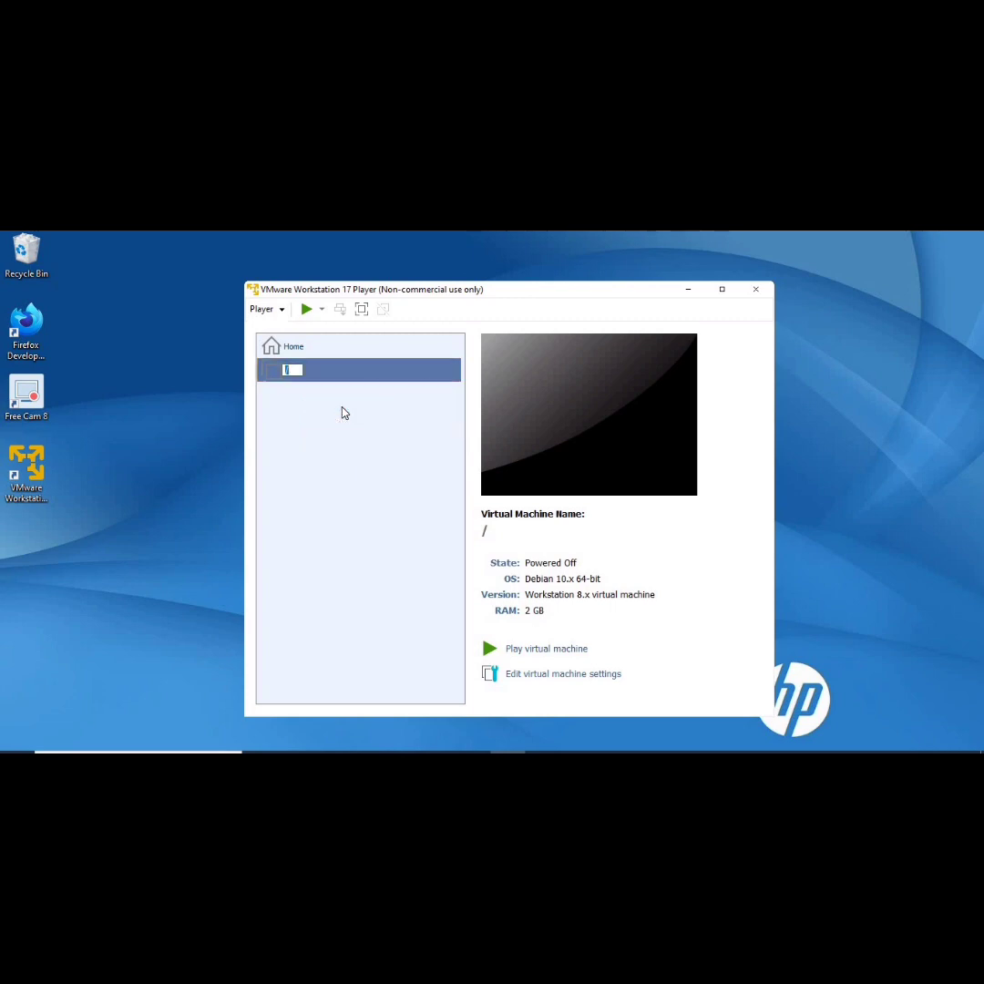
pyautogui.write('k')
pyautogui.press('BackSpace')
pyautogui.write('tech')
pyautogui.press('BackSpace')
pyautogui.press('BackSpace')
pyautogui.press('BackSpace')
pyautogui.press('BackSpace')
pyautogui.write('kali linux')
pyautogui.press('Return')
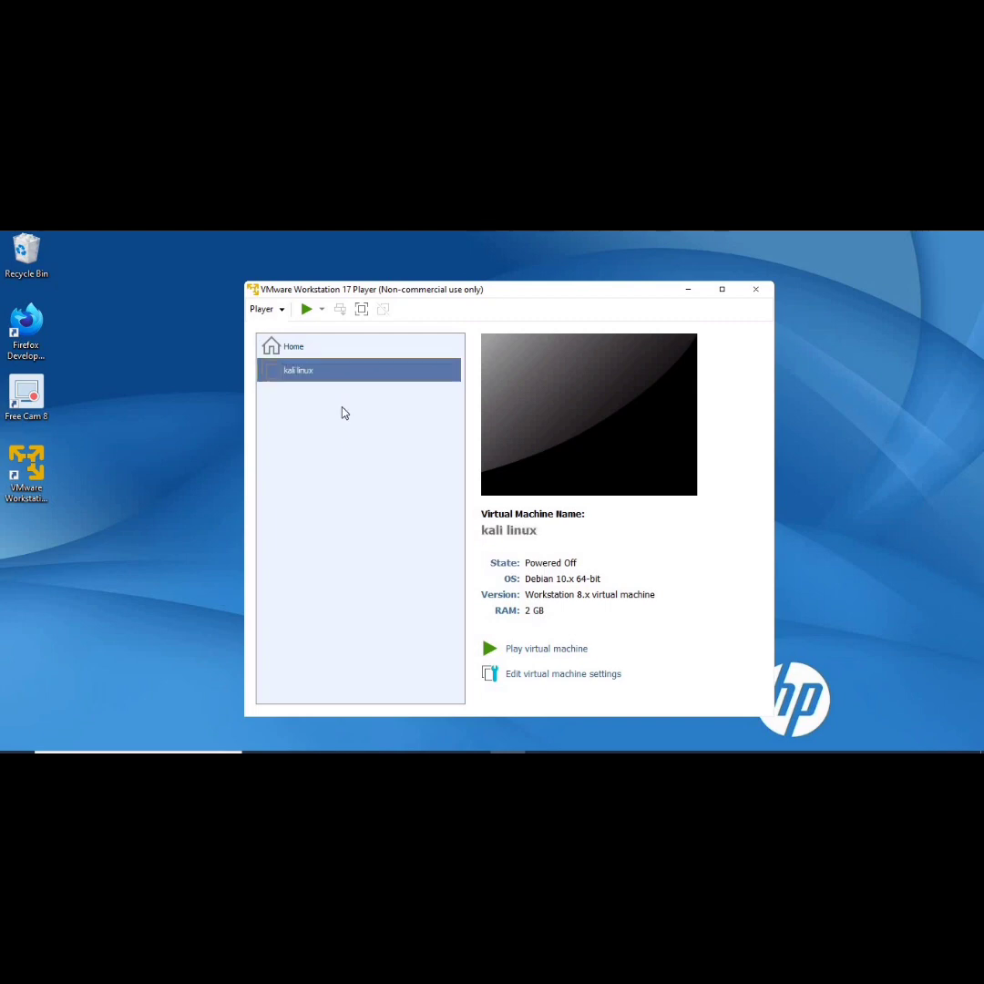
pyautogui.click(492, 648)
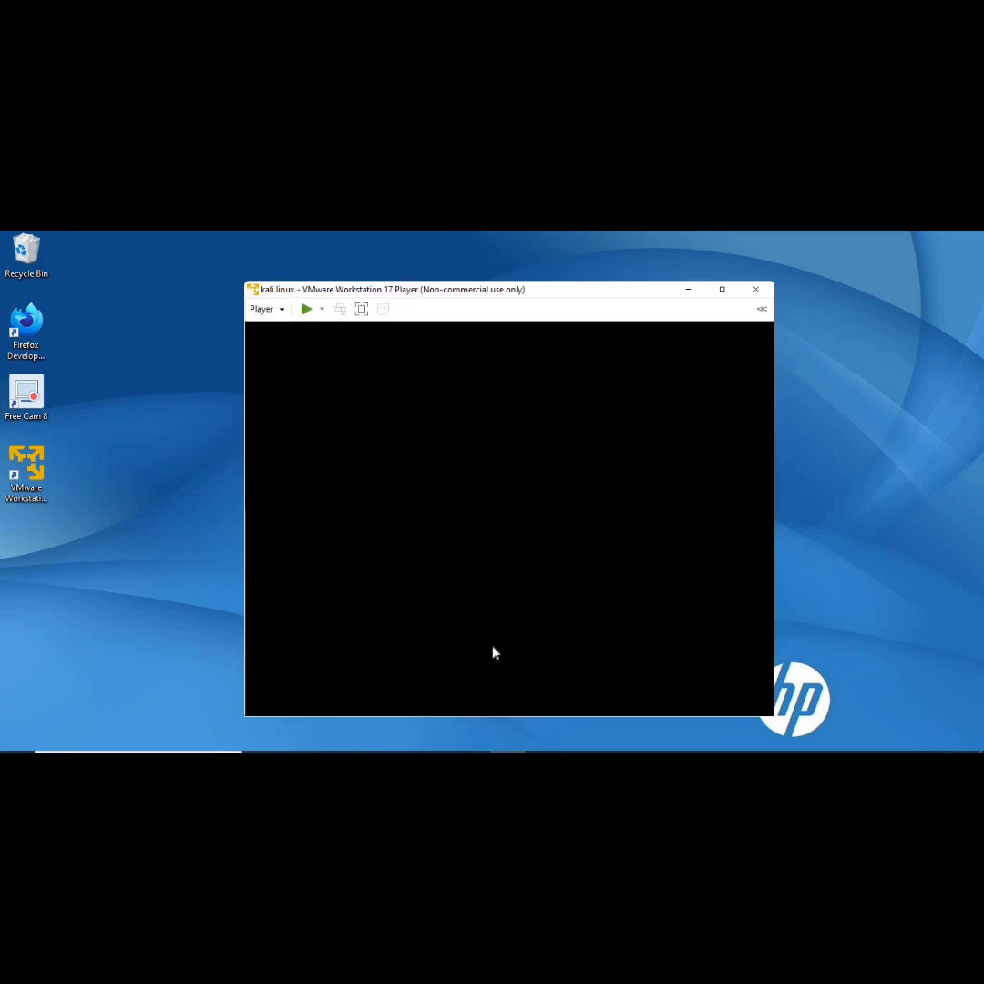